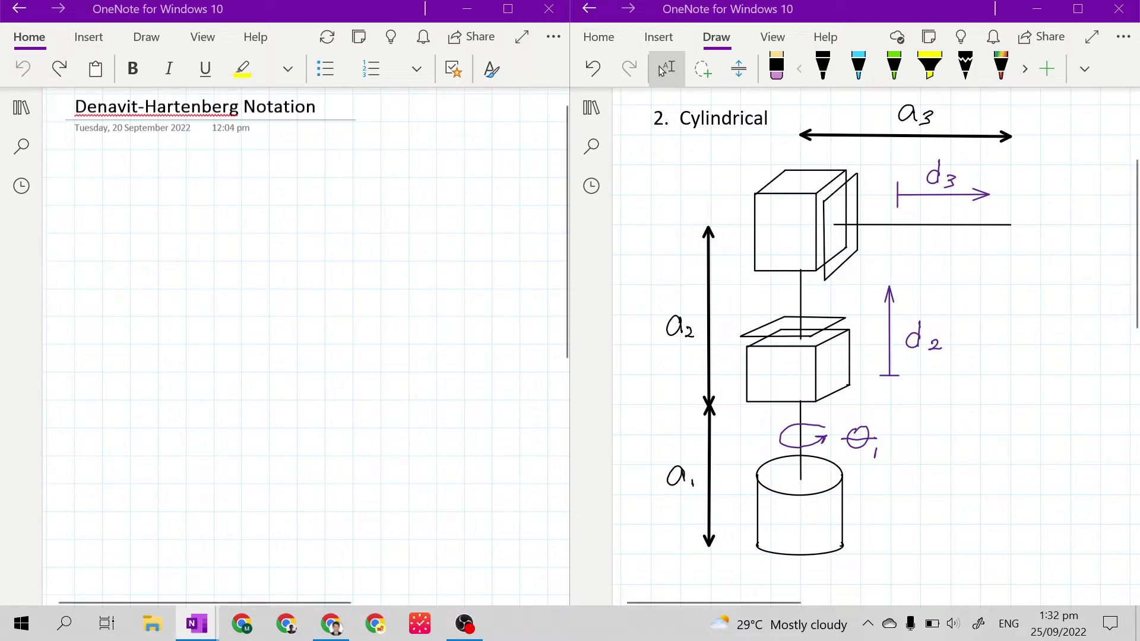
Step: Paste the Denavit-Hartenberg Notation heading and its 1955 introduction paragraph onto the left page
key("alt+Tab")
type("Denavit-Hartenberg Notation Jacques Denavit and Richard Hartenberg introduced this convention in 1955 in order to standardize the coordinate frames for spatial linkages.")
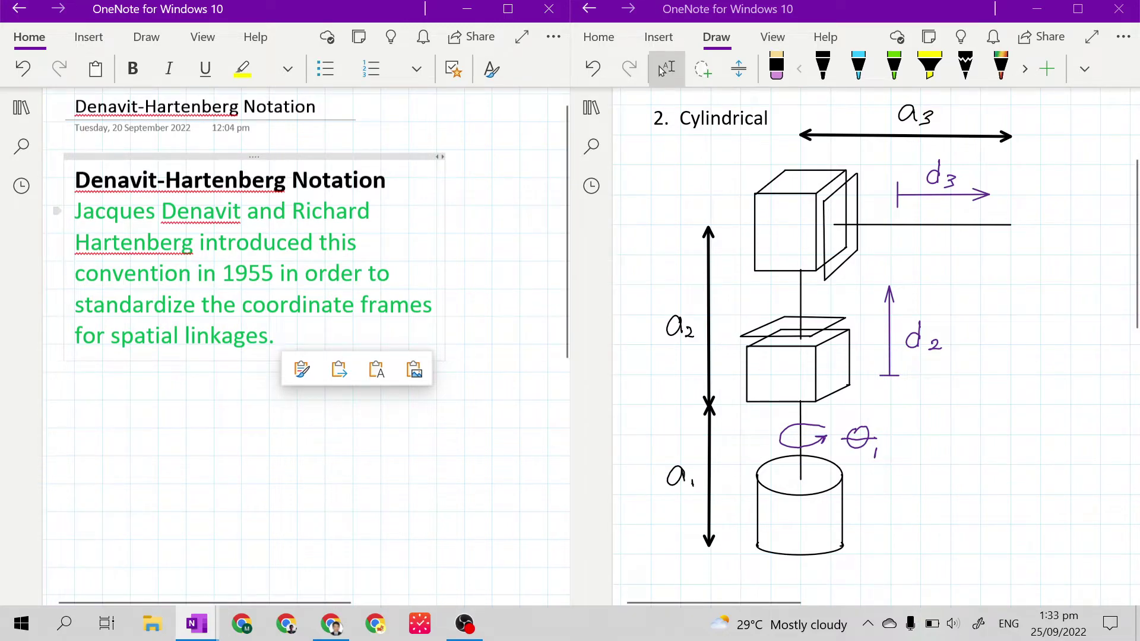
Step: Paste the D-H Notation definition on a new line below the linkages paragraph
key("Return")
key("Return")
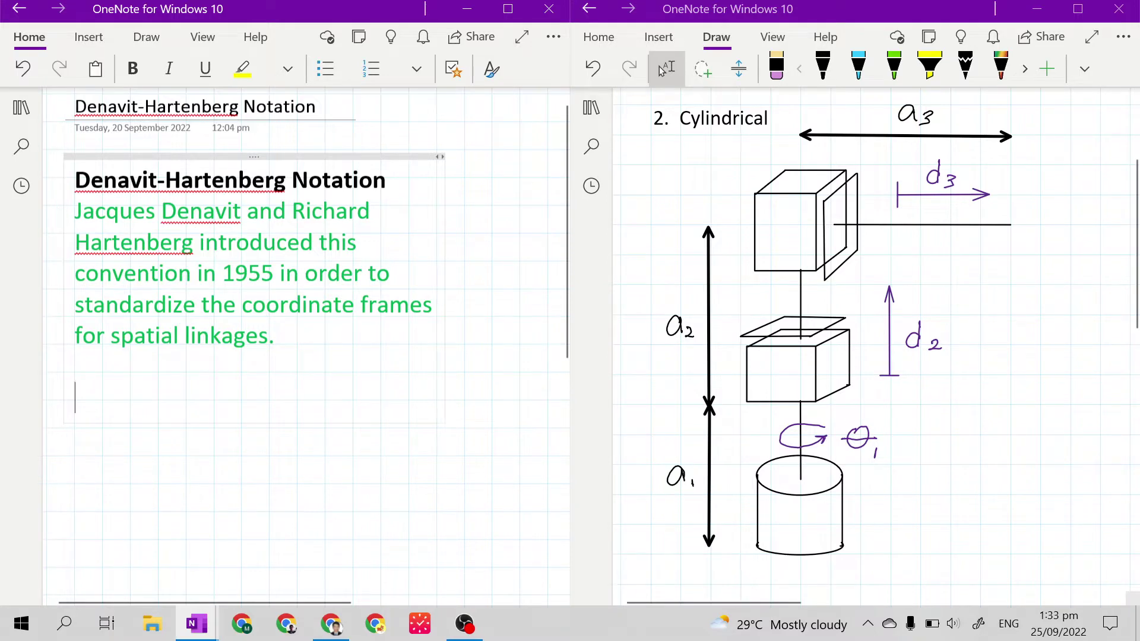
left_click(664, 70)
left_click(75, 397)
type("D-H Notation - Use to solve the forward kinematics of a mechanical manipulator")
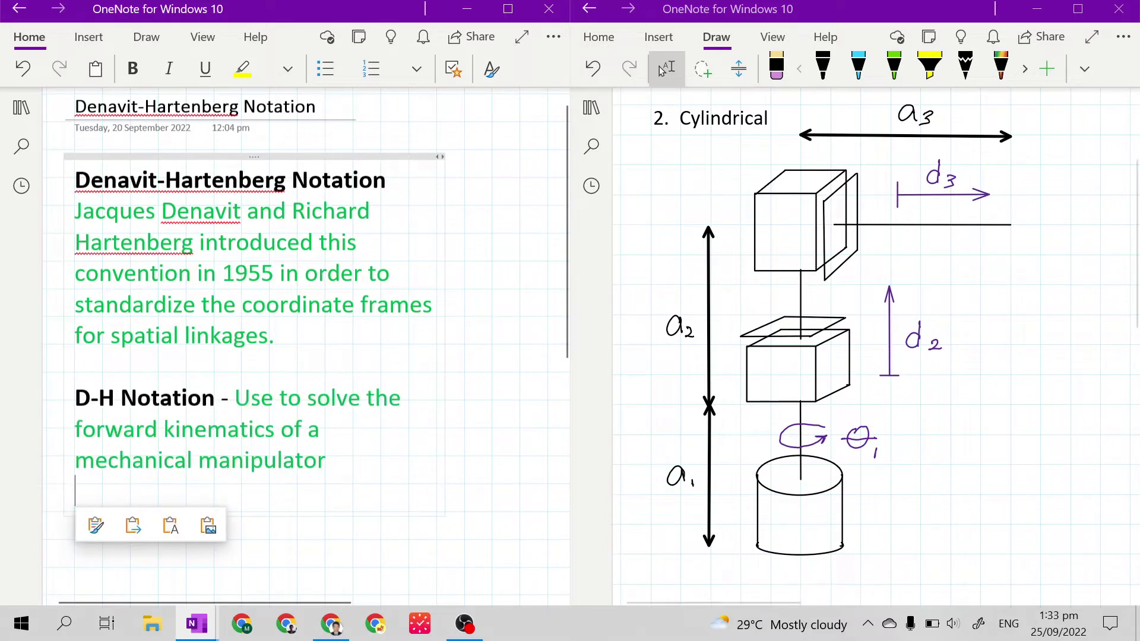
Step: Paste the Frames paragraph listing base (world), user and tool frames below the definition
scroll(309, 325, "down", 3)
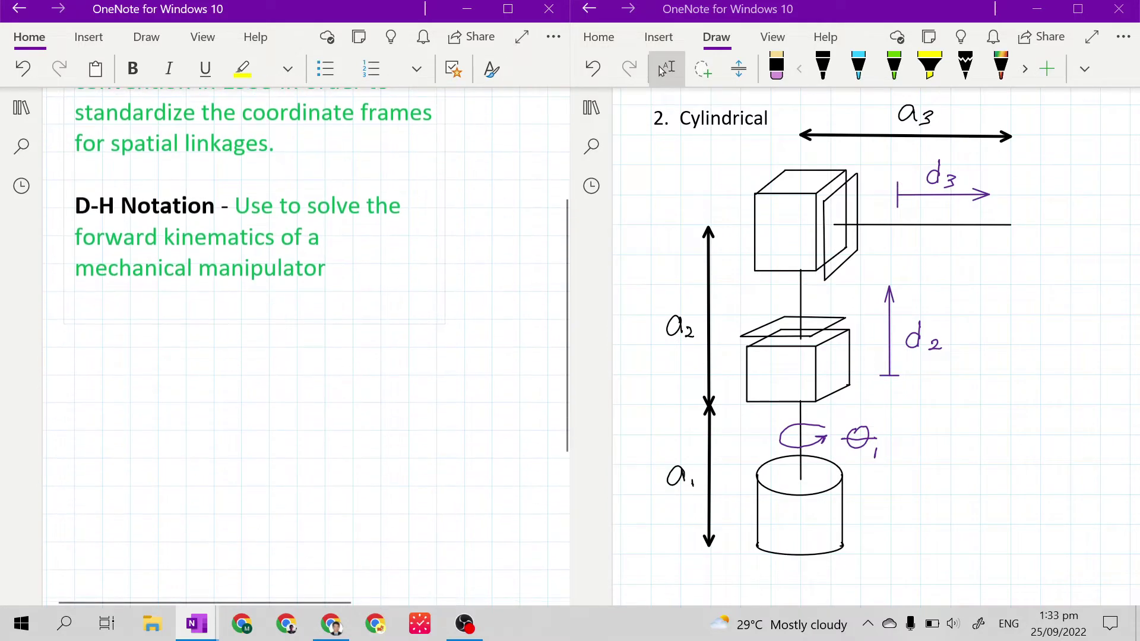
key("Return")
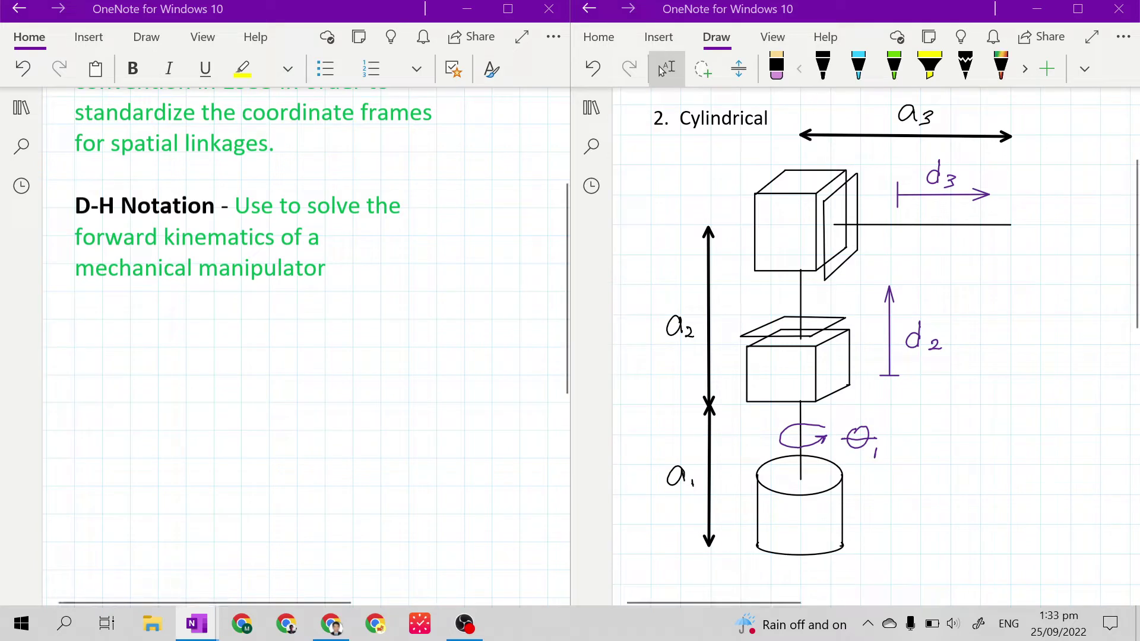
type("Frames - In a mechanical manipulator a coordinate system that the manipulator uses to know where it is and where to go. There are generally 3 types of frames used on a mechanical manipulator: Base (world) frame User frame Tool frame")
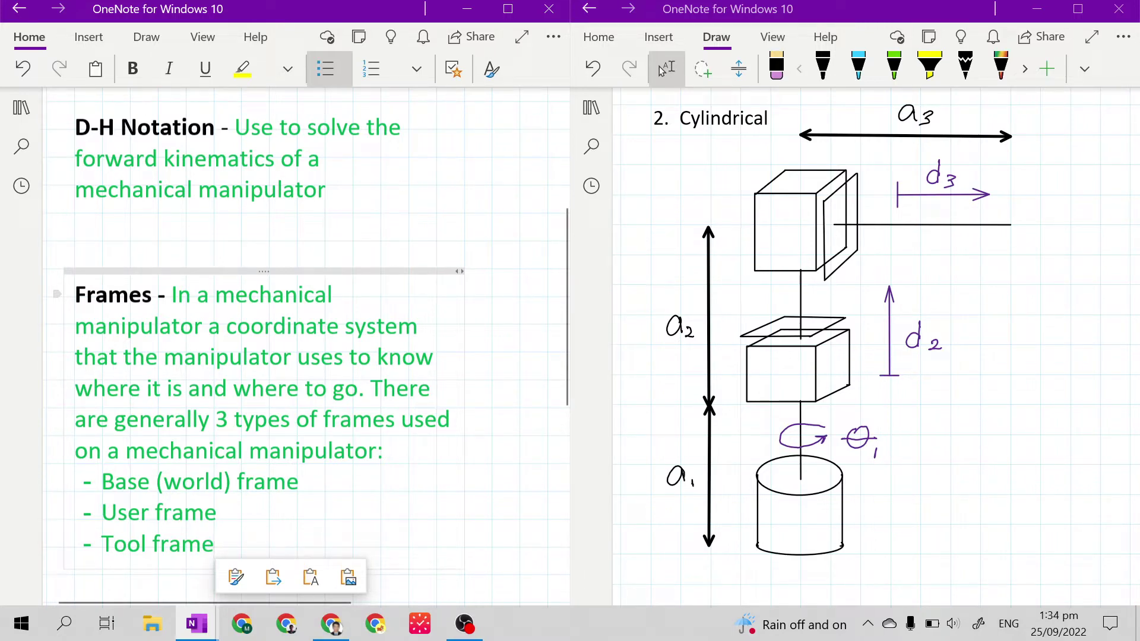
left_click(604, 119)
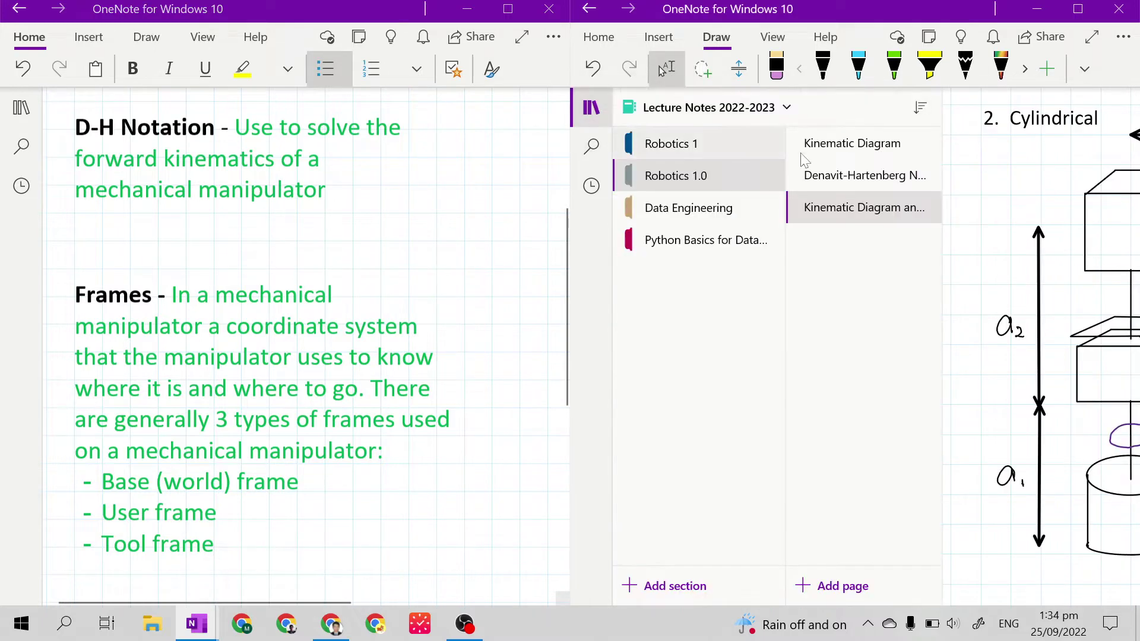
left_click(850, 144)
left_click(601, 111)
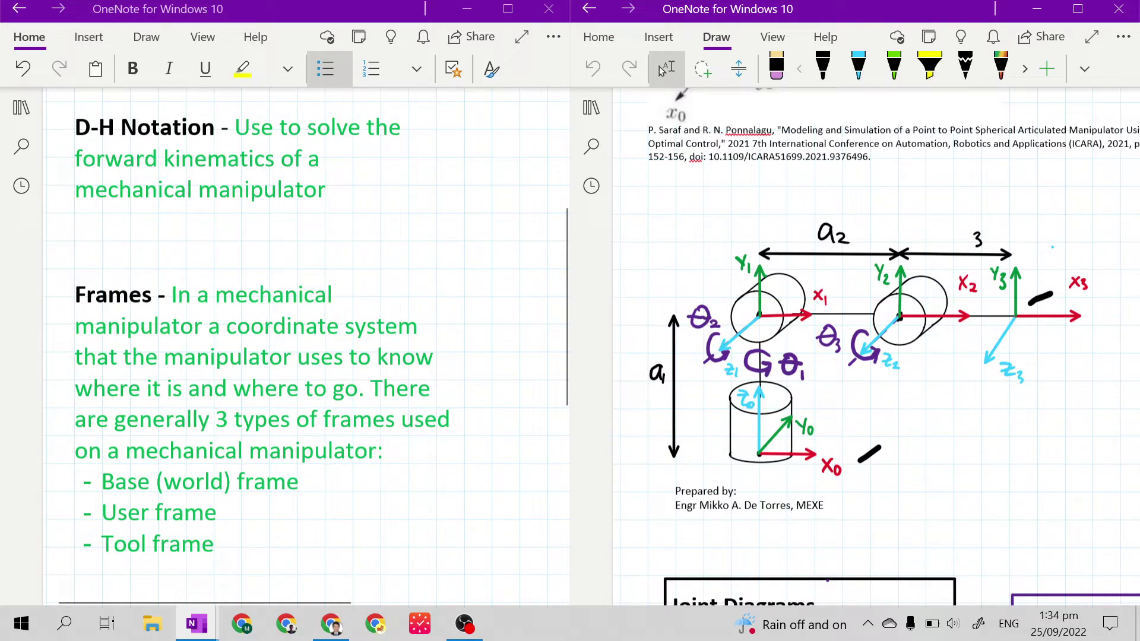
left_click(591, 108)
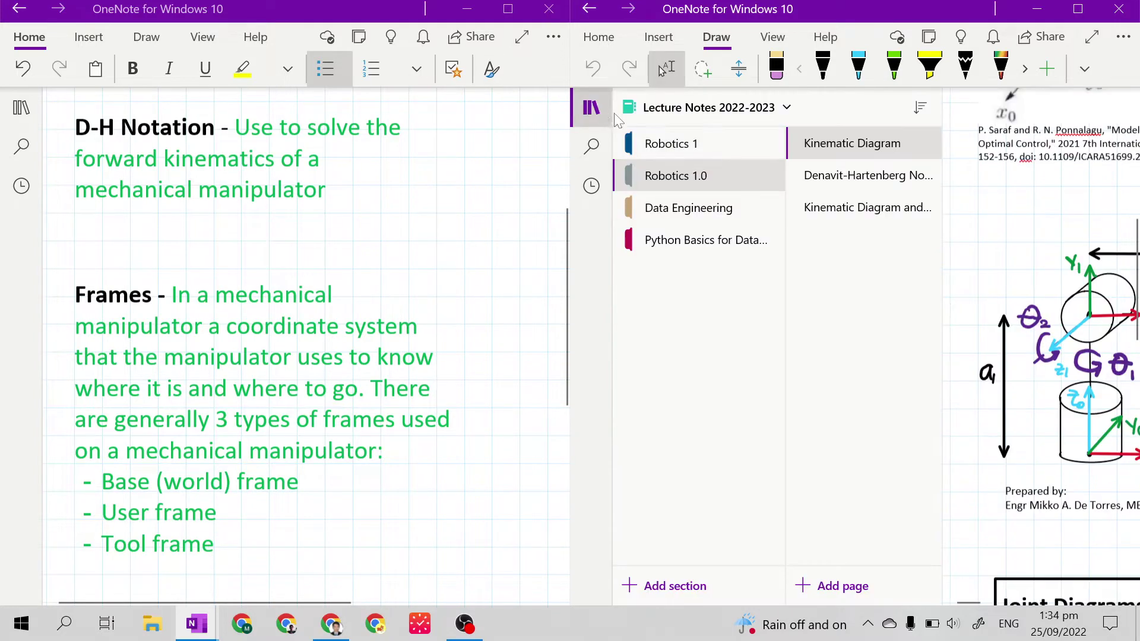
left_click(853, 212)
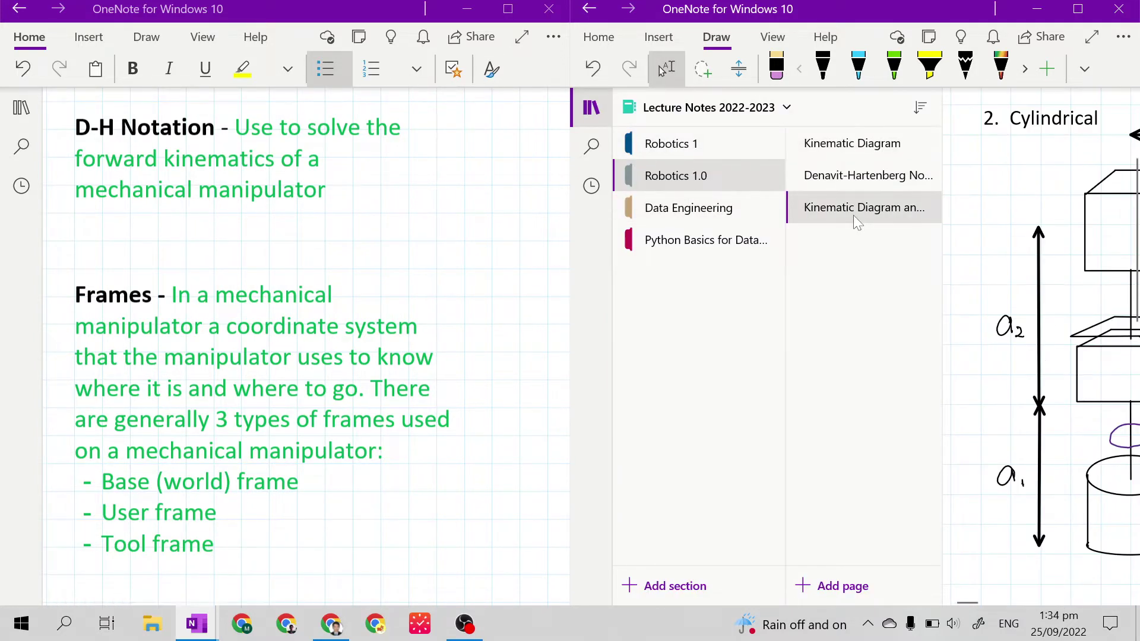
left_click(592, 107)
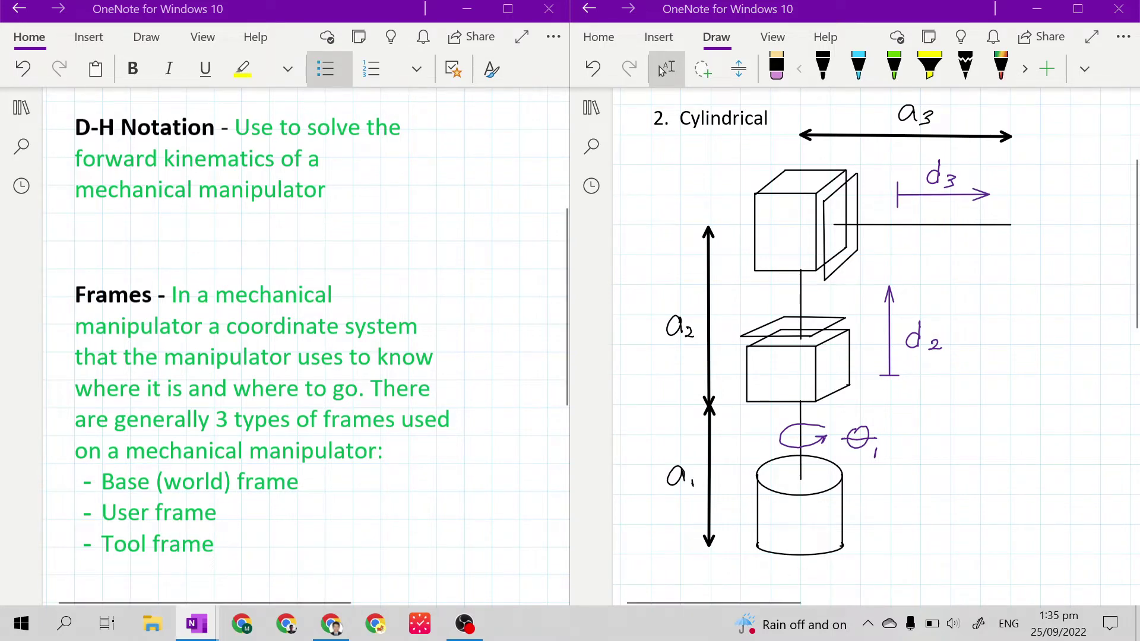
Step: Paste the D-H Frame Rules paragraph below the frames list
scroll(306, 345, "down", 3)
left_click(307, 502)
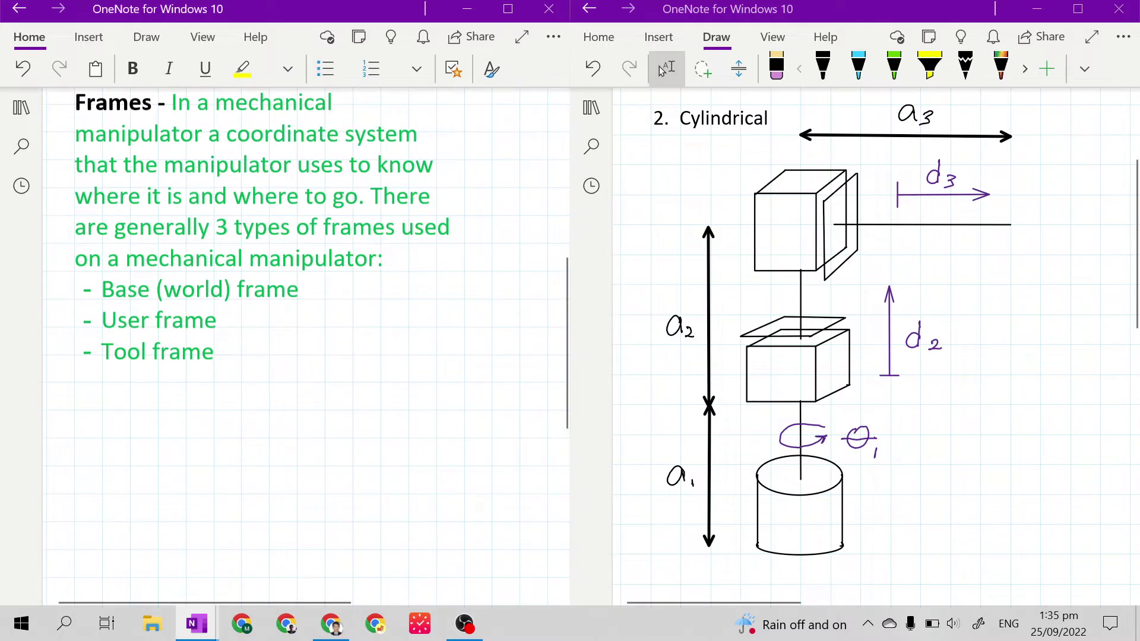
type("D-H Frame Rules - Use to assign frames in a kinematic diagram for applying DH notation.")
Step: Add a plain non-bulleted line after the Tool frame item and place the cursor below the note
left_click(215, 352)
key("Return")
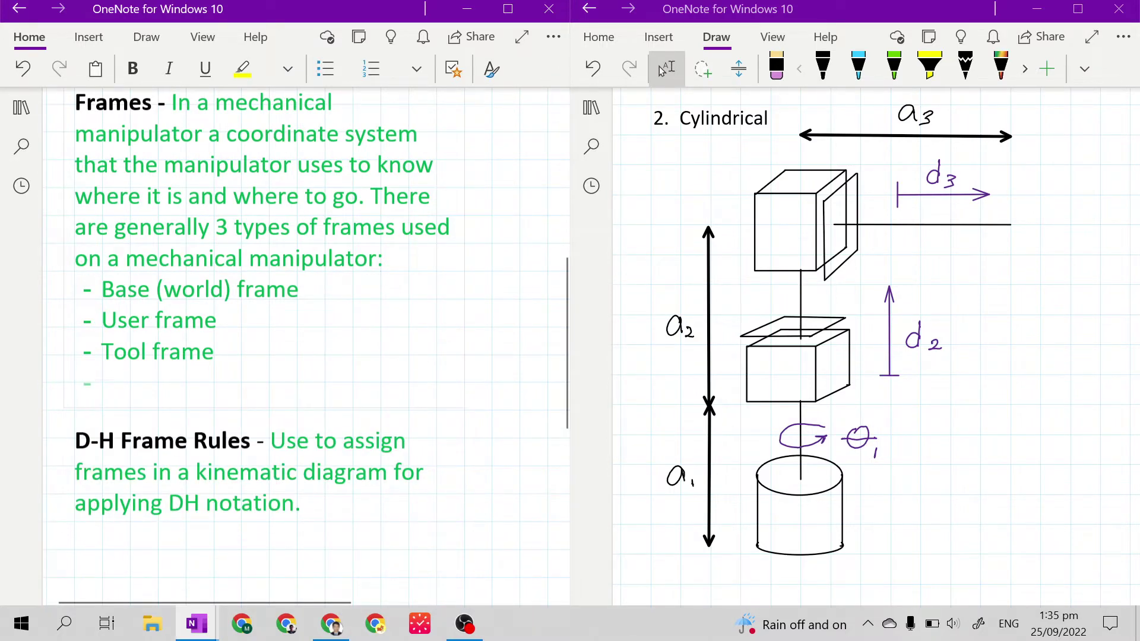
key("BackSpace")
left_click(281, 503)
scroll(309, 347, "up", 3)
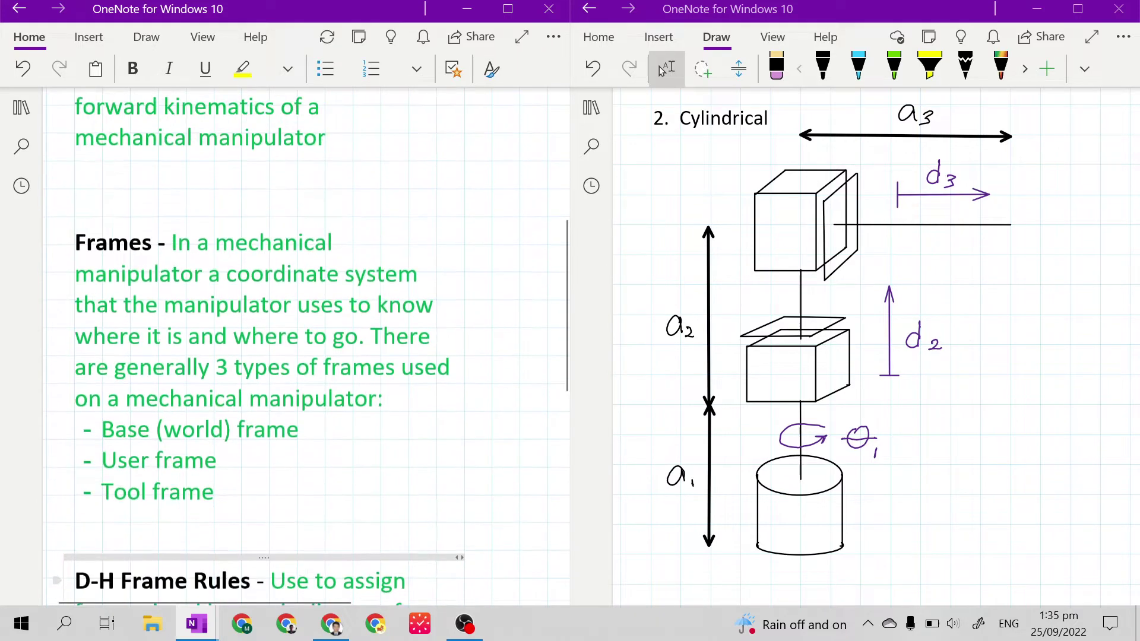
scroll(308, 348, "down", 5)
scroll(309, 347, "down", 2)
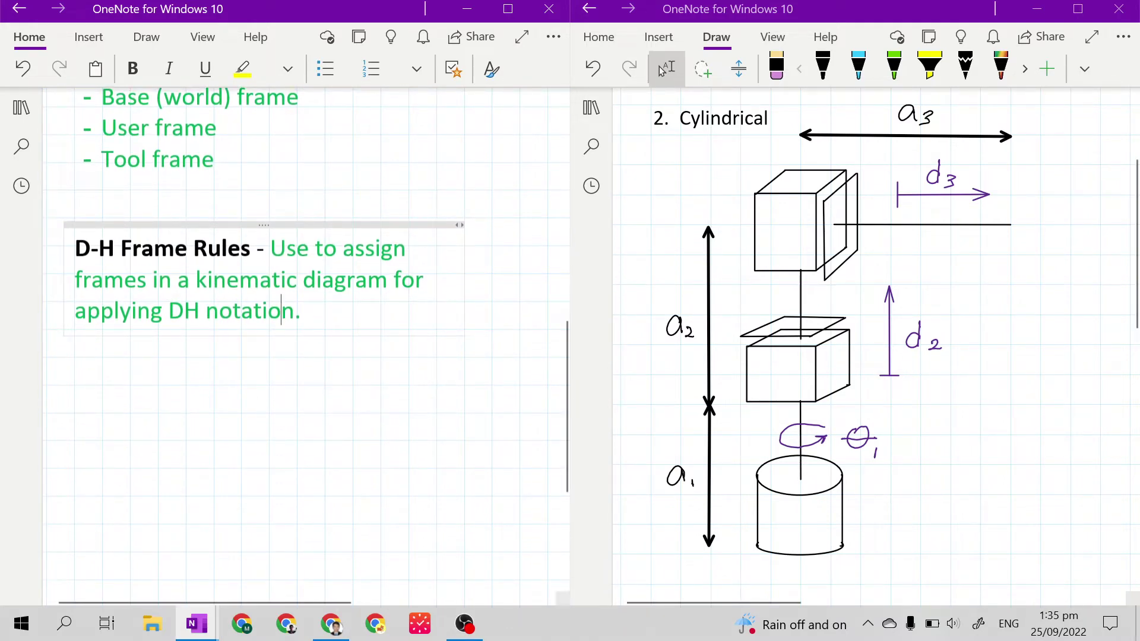
scroll(309, 347, "down", 2)
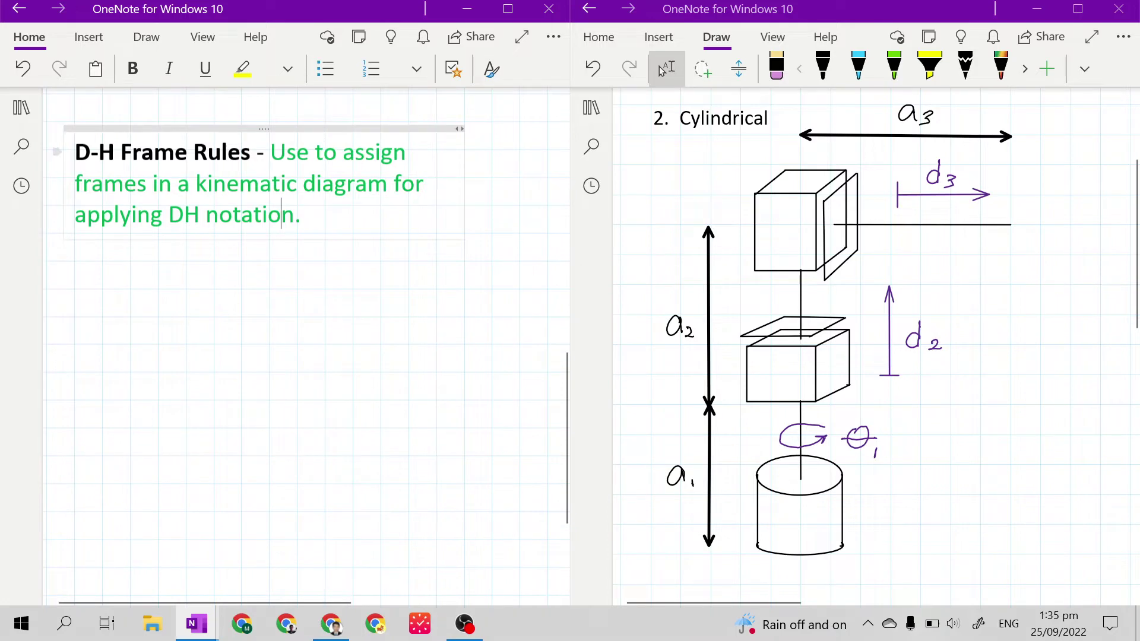
left_click(229, 310)
scroll(228, 310, "down", 2)
scroll(309, 339, "down", 2)
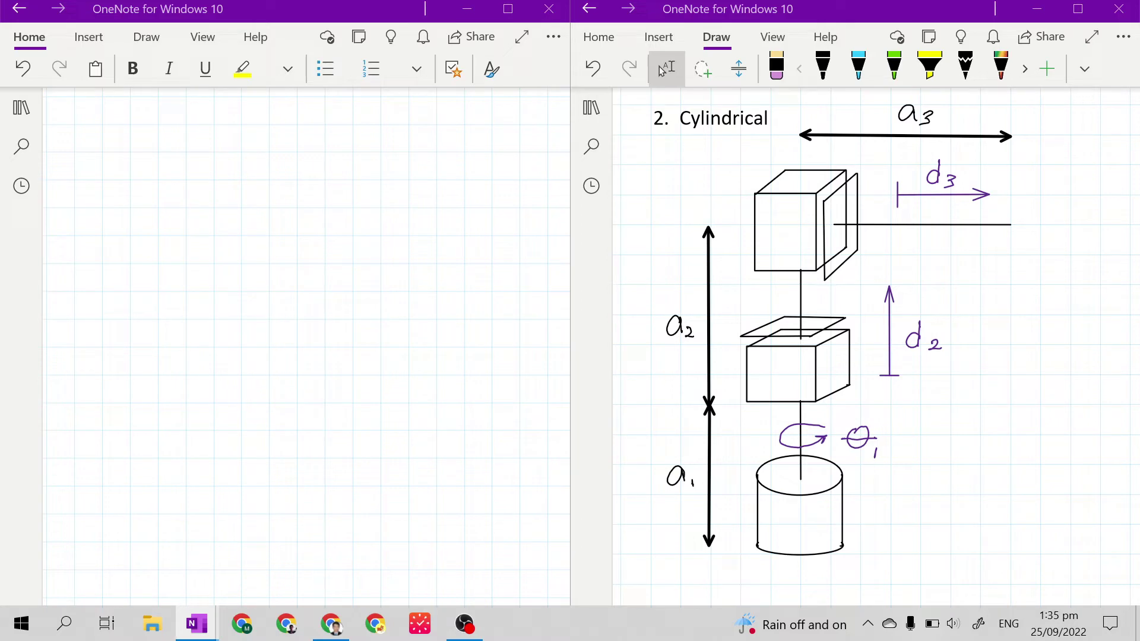
Step: Paste the red D-H Frame Preliminary Rules with Rules 1 to 4 into the blank area below
left_click(71, 127)
type("D-H Frame Preliminary Rules Rule 1: Decide first the 3 views you want to project on your isometric drawing Rule 2: Identify the center of your frames Rule 3: Then draw your color coded arrows based on your decided 3 views. Rule 4: Remember to make the arrows of Z and X axes easy to see for the future computations")
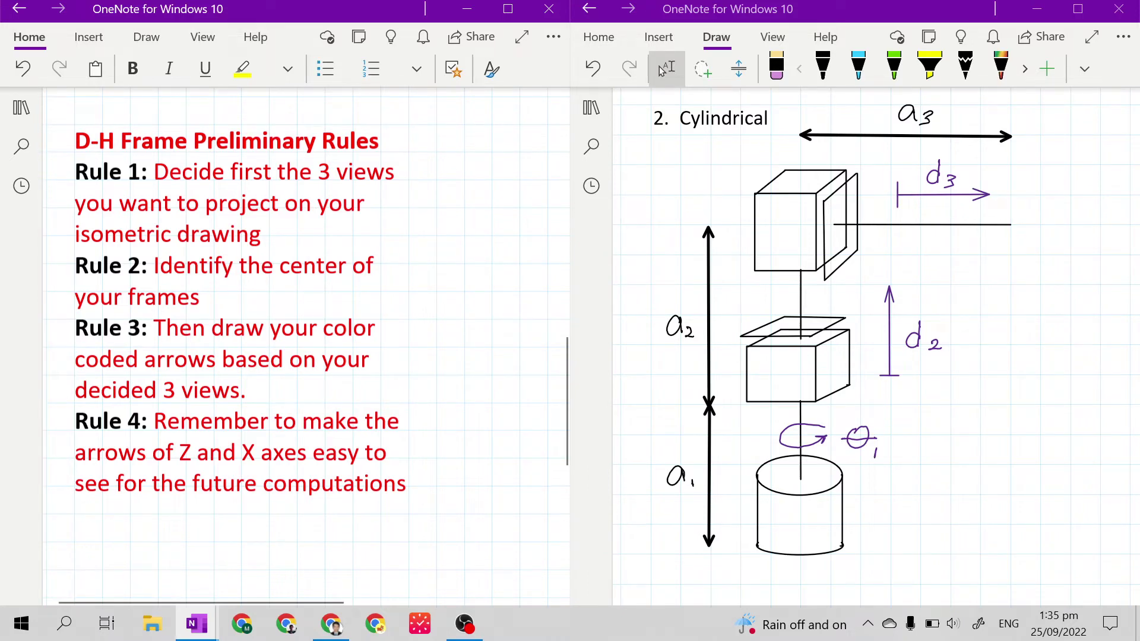
scroll(297, 345, "up", 5)
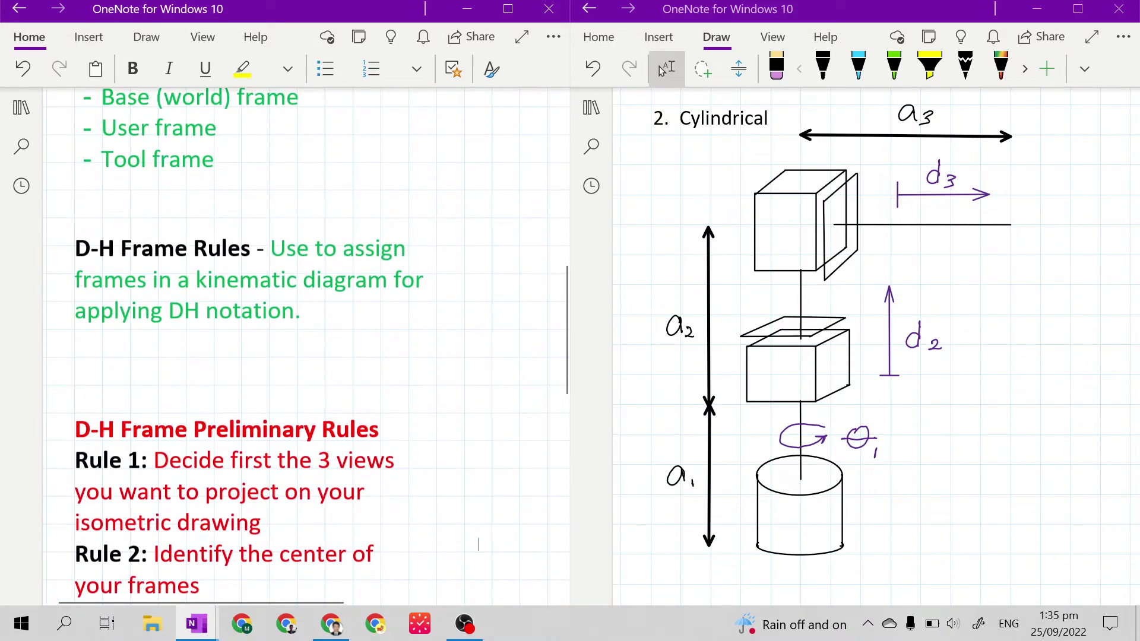
scroll(297, 344, "down", 5)
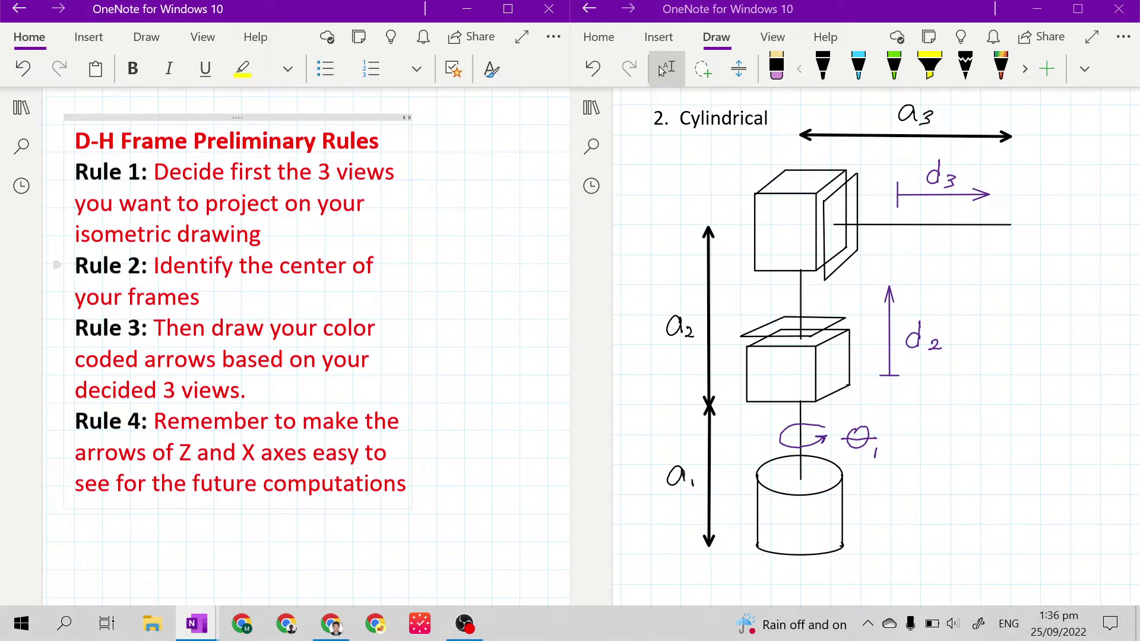
left_click(611, 331)
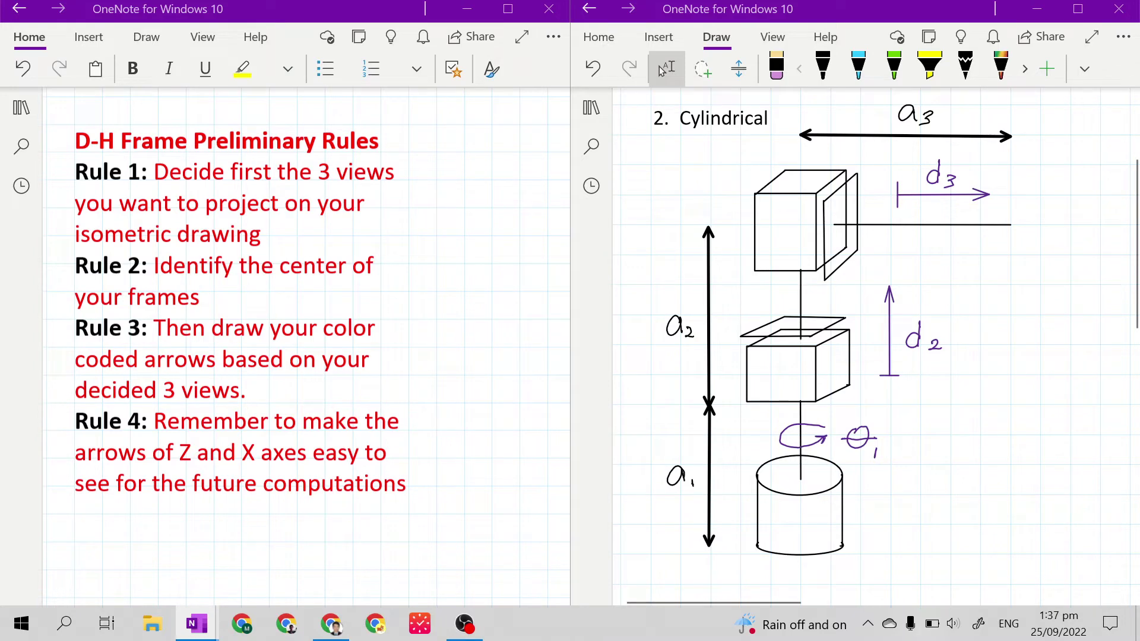
Step: Paste a small black dot and drag it onto the middle cube of the cylindrical sketch
left_click(935, 527)
key("ctrl+v")
left_click_drag(935, 527, 797, 548)
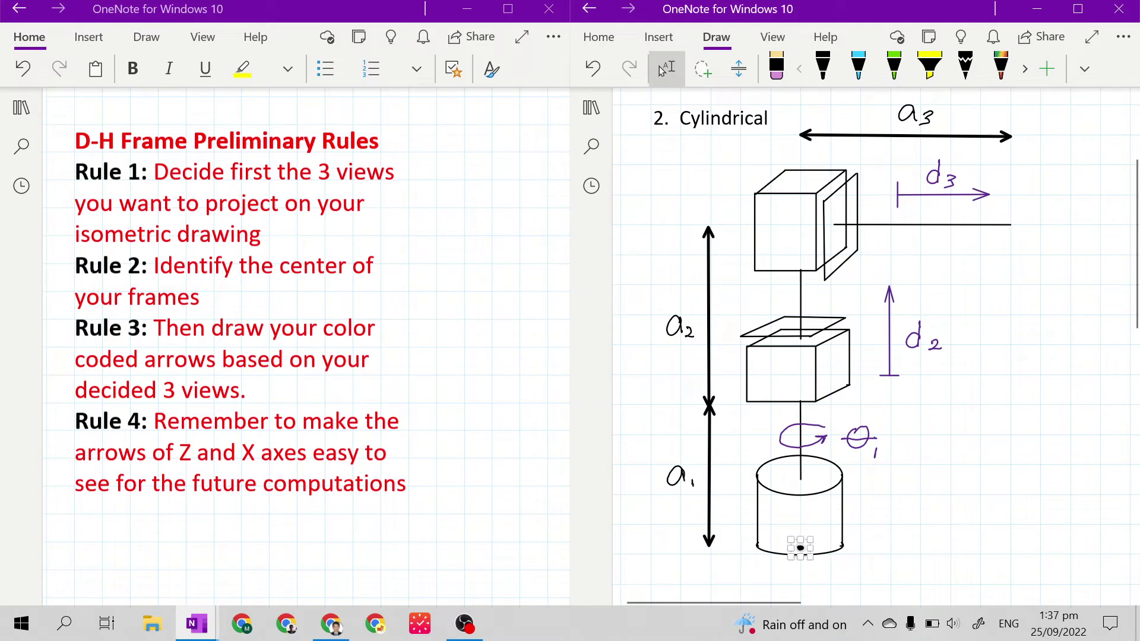
scroll(796, 548, "down", 1)
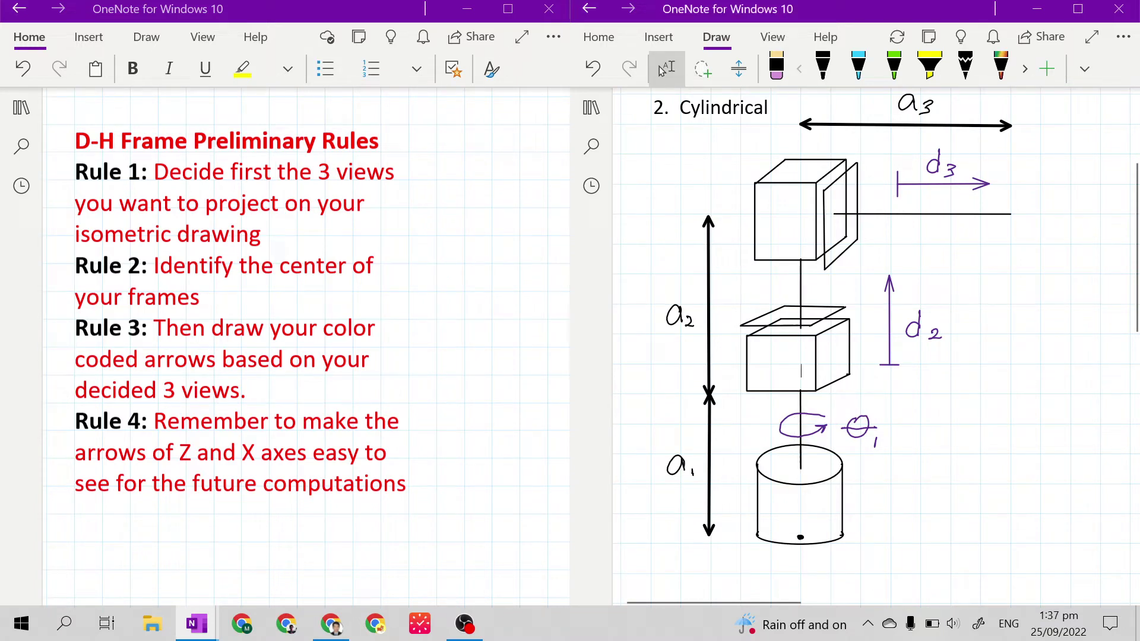
Step: Nudge the dot down to the bottom centre of the middle cube and deselect it
left_click(805, 368)
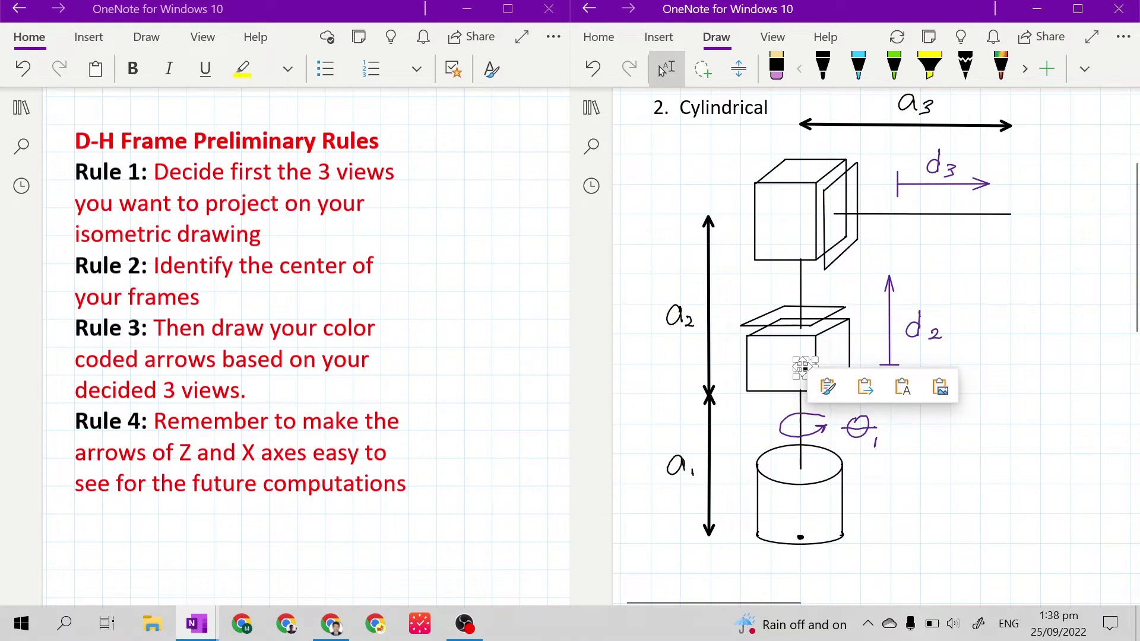
left_click_drag(795, 384, 799, 386)
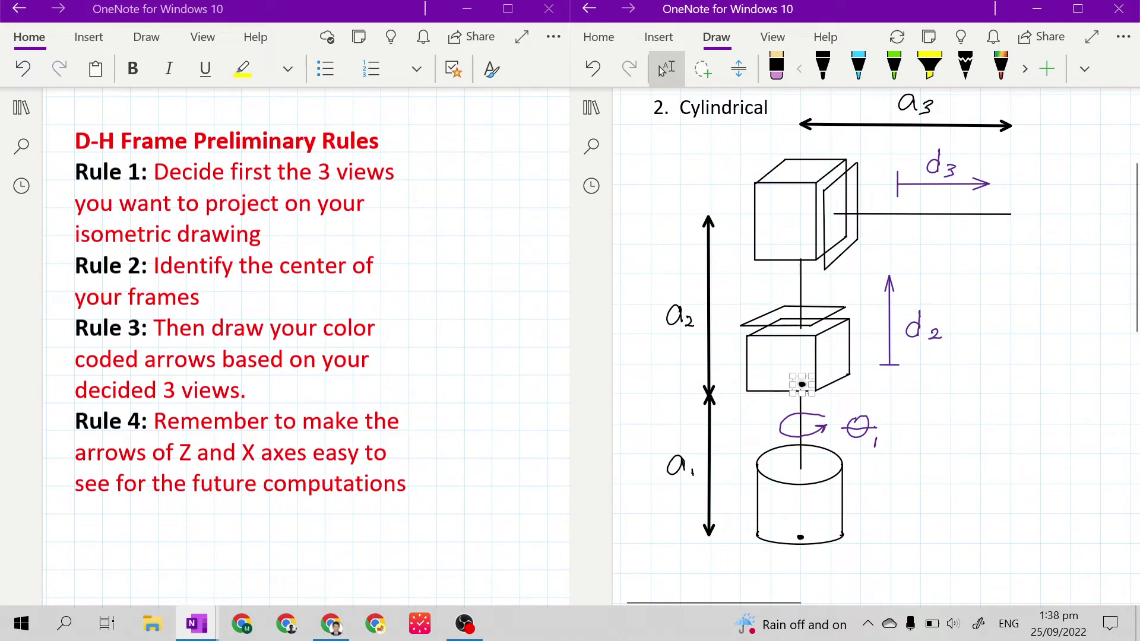
left_click(936, 416)
Step: Drag the newly pasted dot into the centre of the top cube and deselect it
left_click(1030, 275)
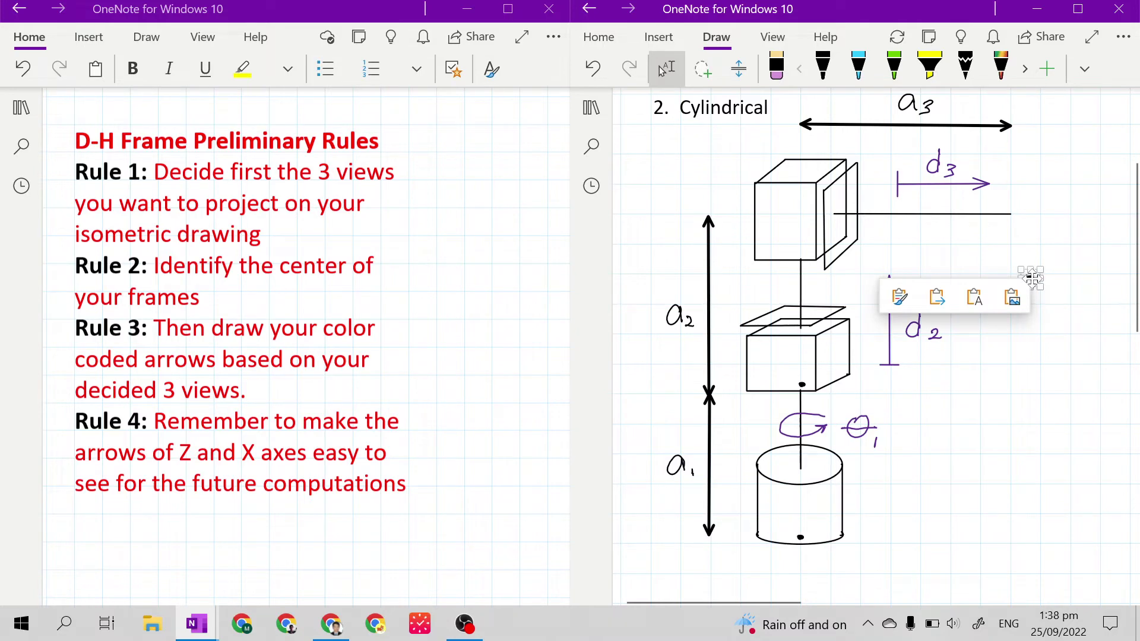
left_click_drag(842, 234, 802, 215)
key("Escape")
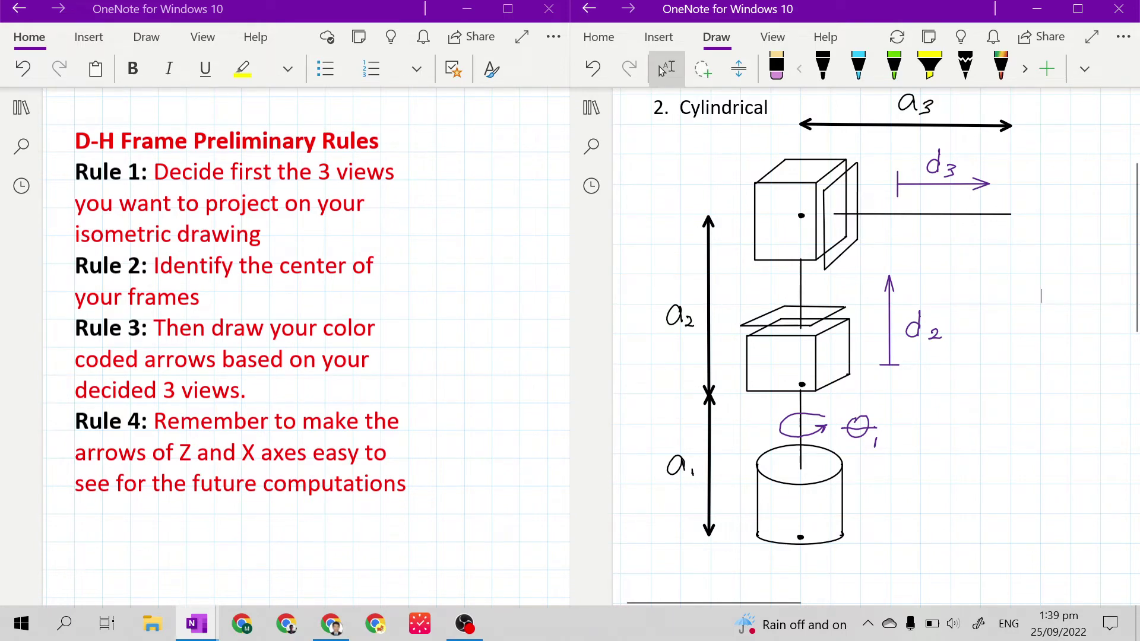
Step: Paste another black dot and place it at the right end of the d3 line
key("ctrl+v")
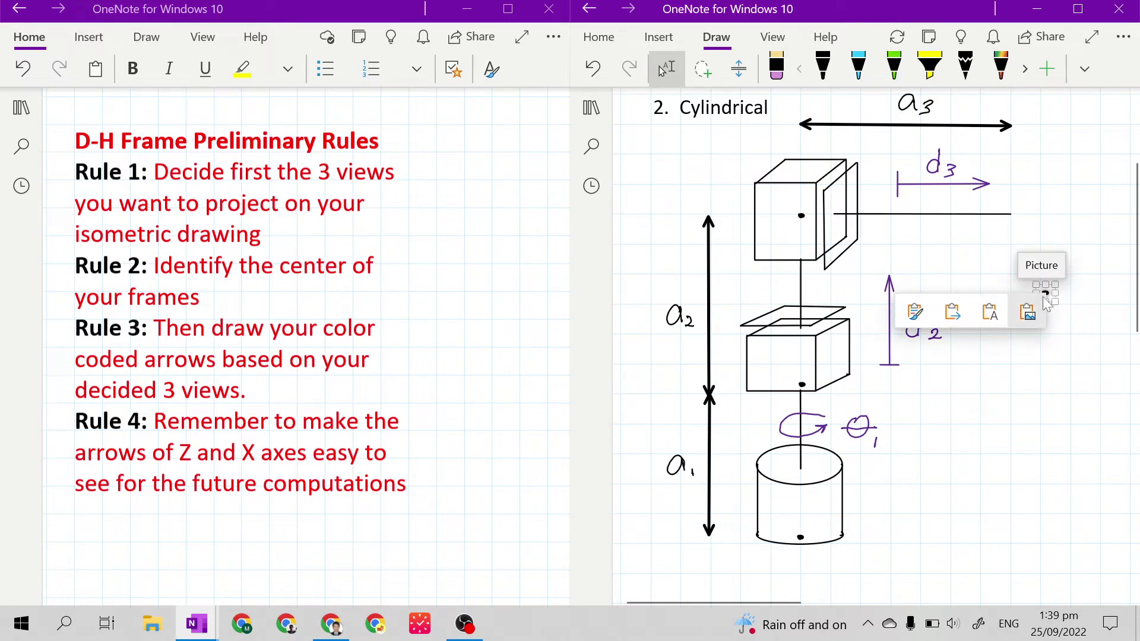
left_click(1046, 303)
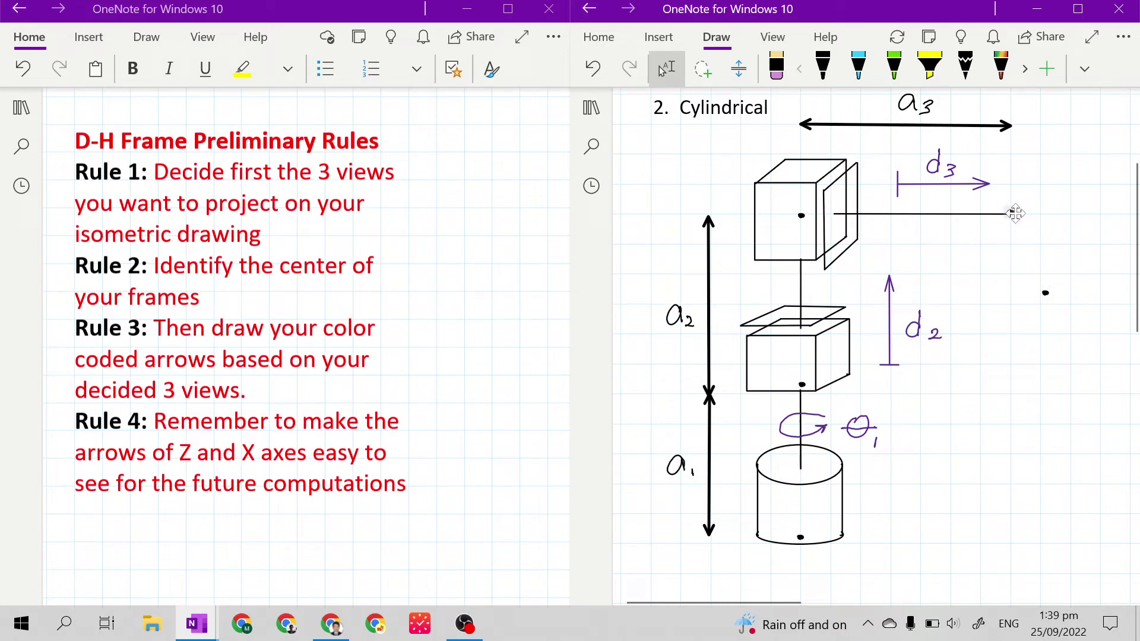
left_click_drag(1016, 214, 1008, 213)
key("Escape")
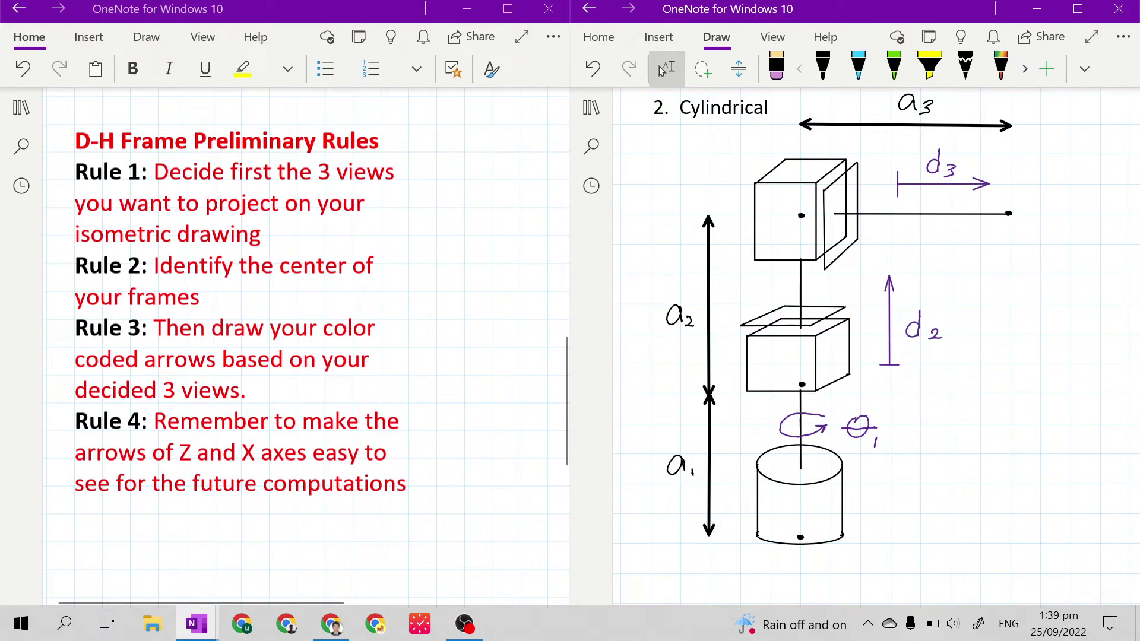
Step: Maximize the window and set the Draw pen colour to red
double_click(515, 14)
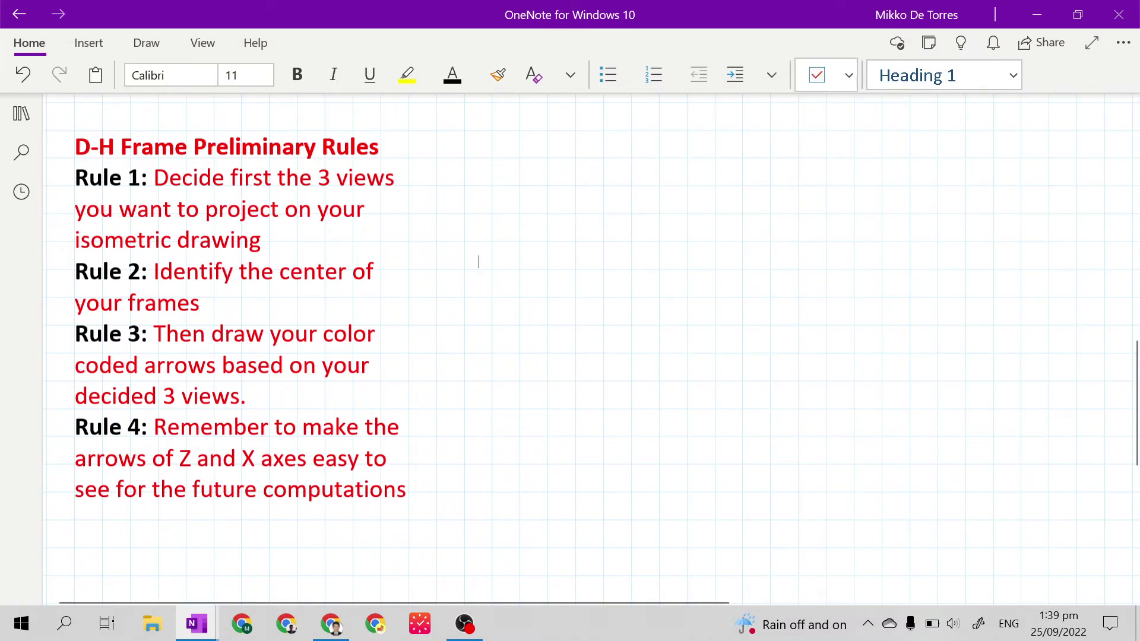
left_click(146, 43)
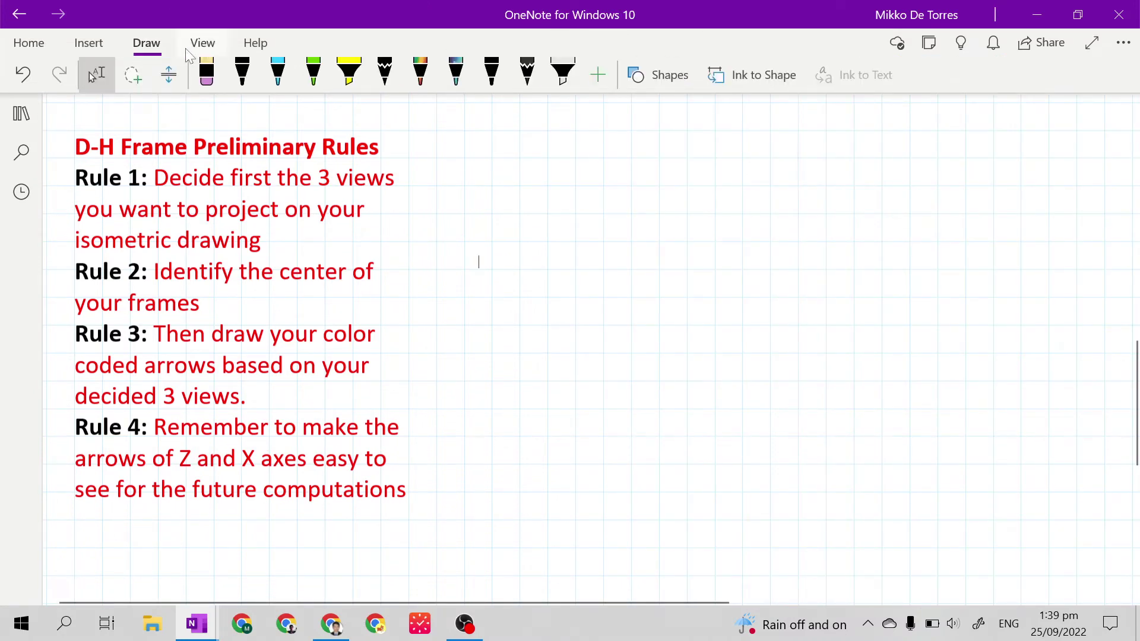
left_click(255, 83)
left_click(255, 86)
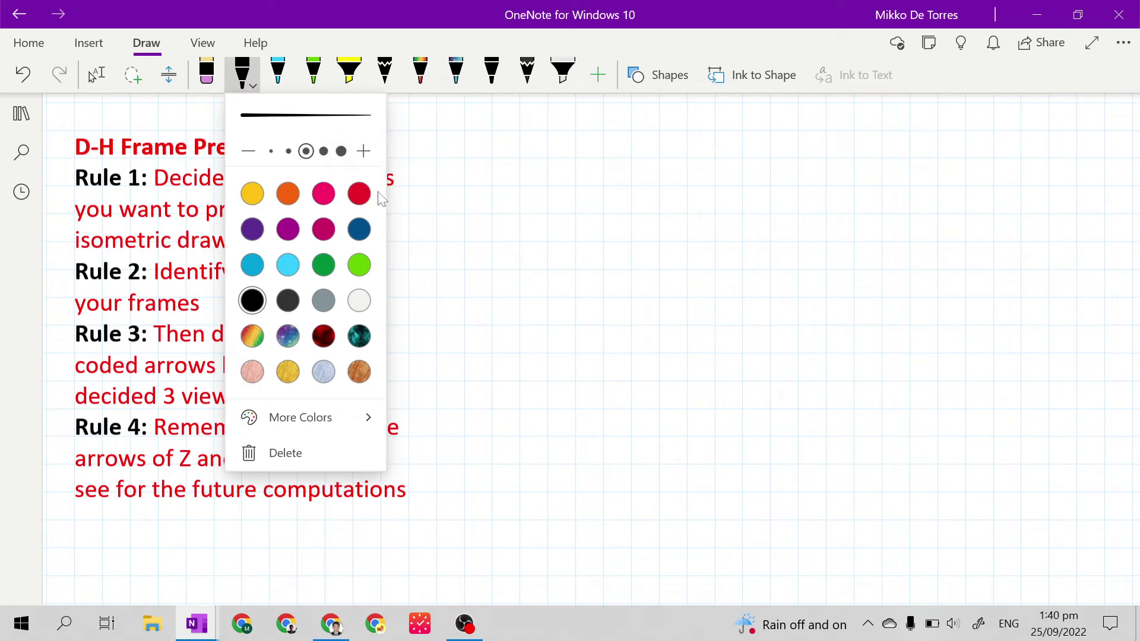
left_click(360, 194)
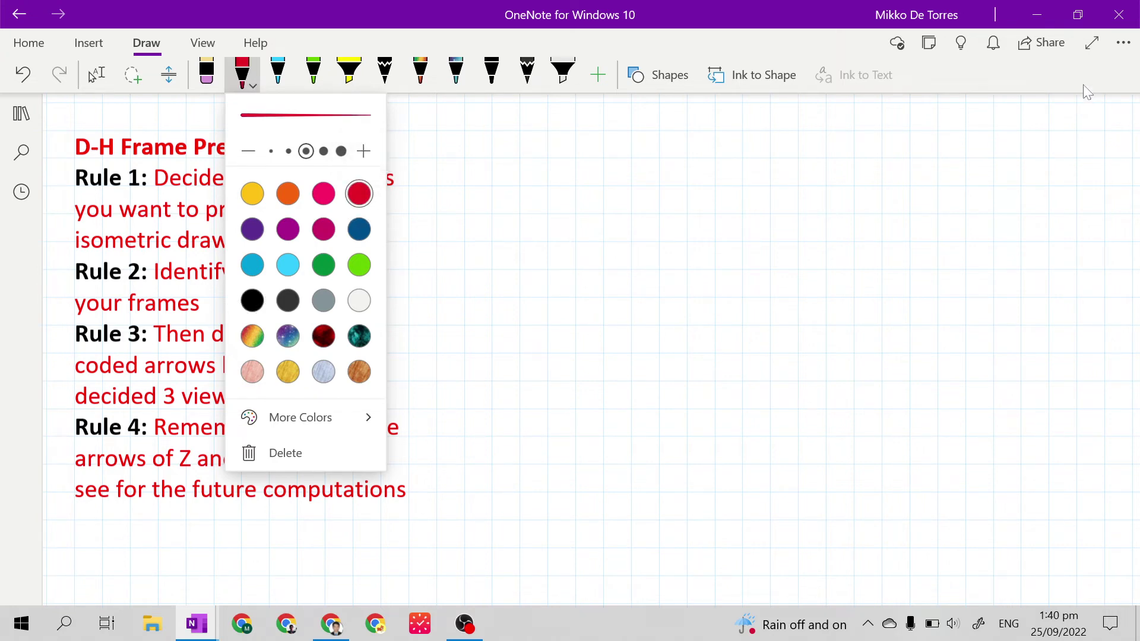
Step: Draw a red double-headed horizontal arrow to the right of the Rules 1–4 list
left_click(661, 74)
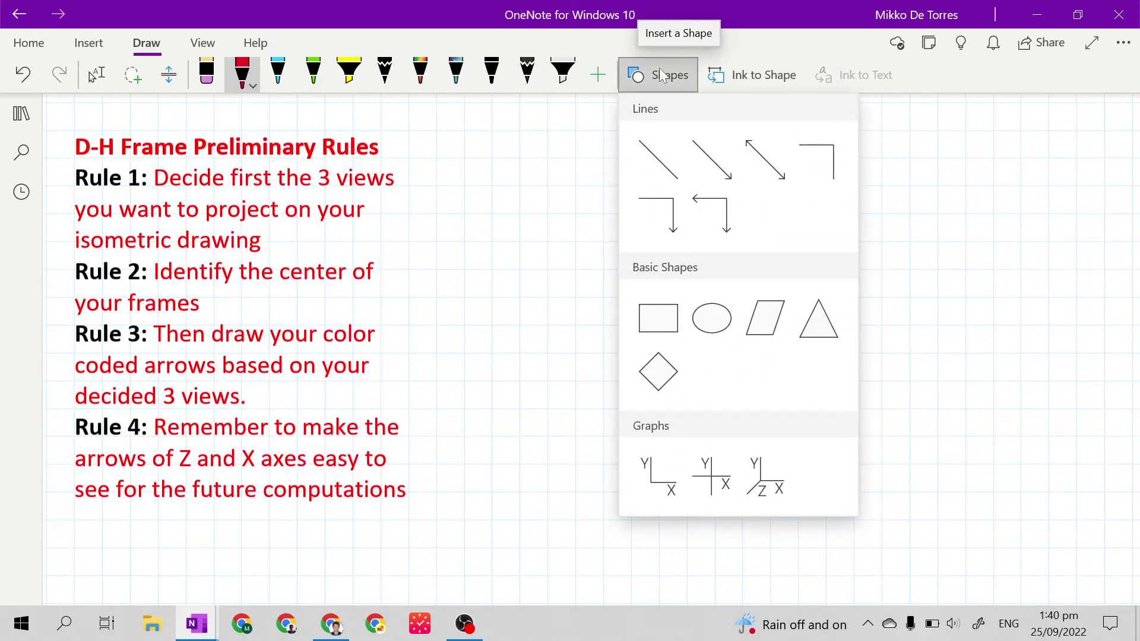
left_click(765, 159)
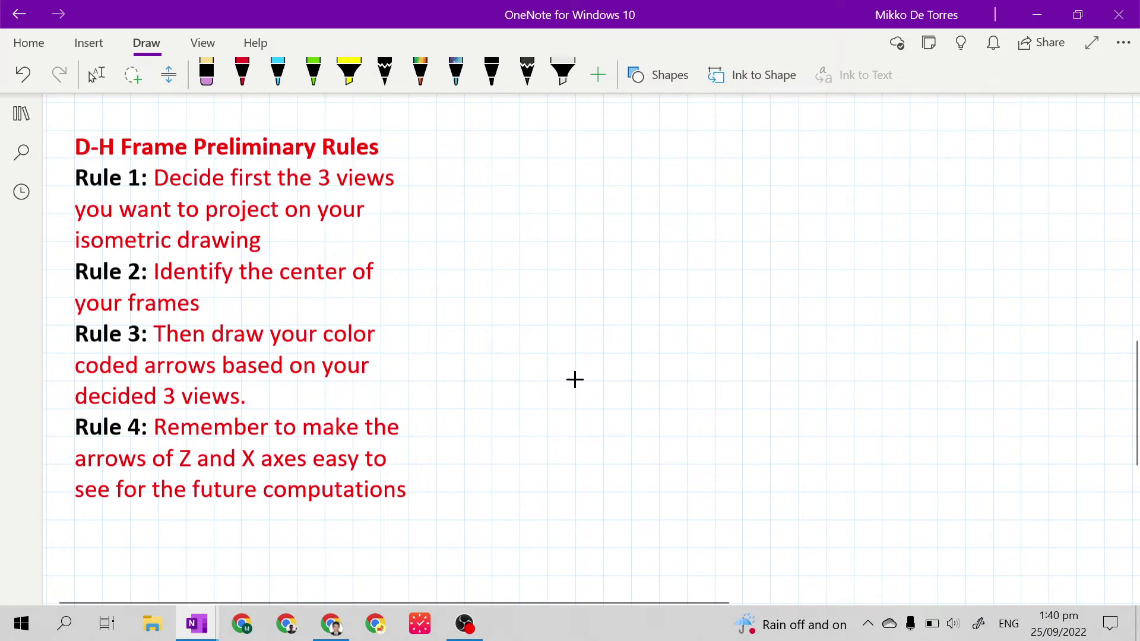
left_click_drag(575, 379, 741, 382)
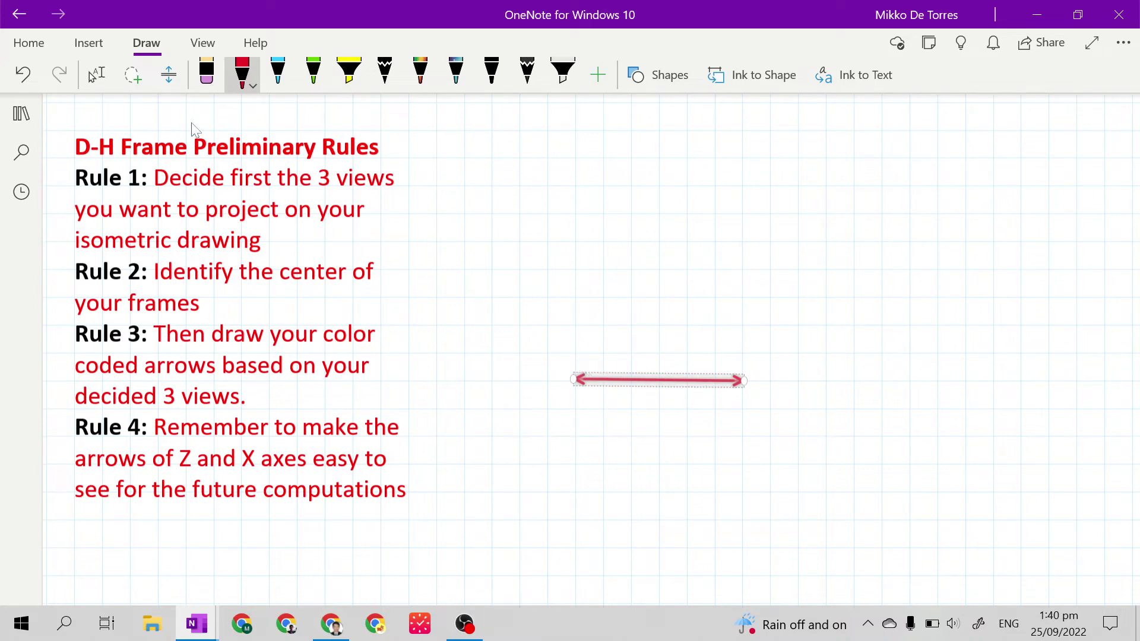
left_click(97, 75)
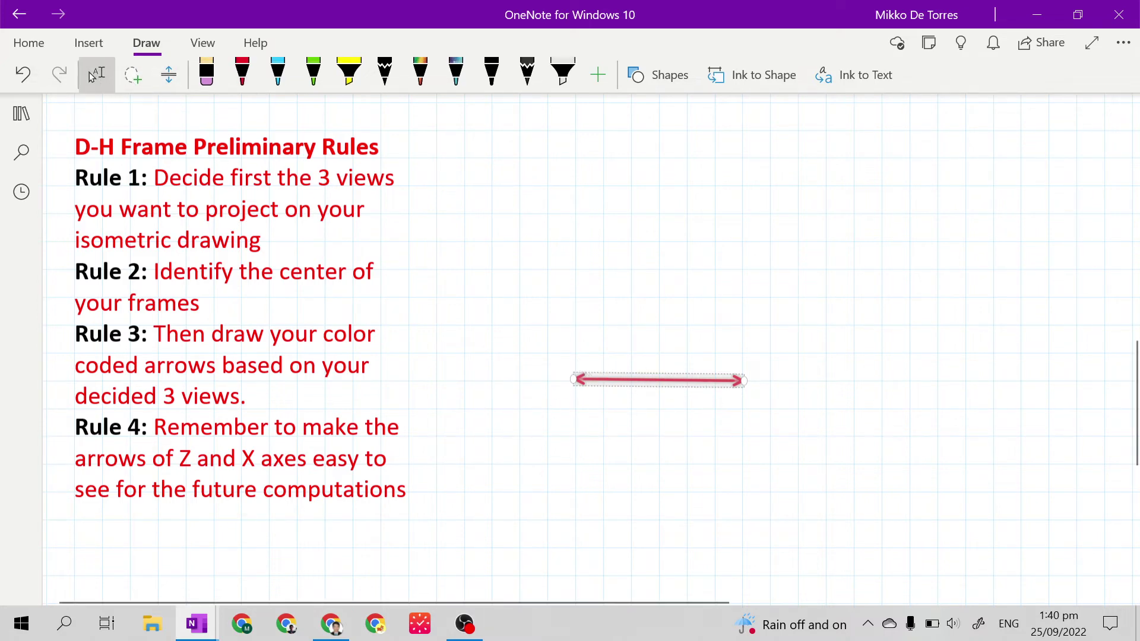
left_click(582, 387)
left_click(580, 385)
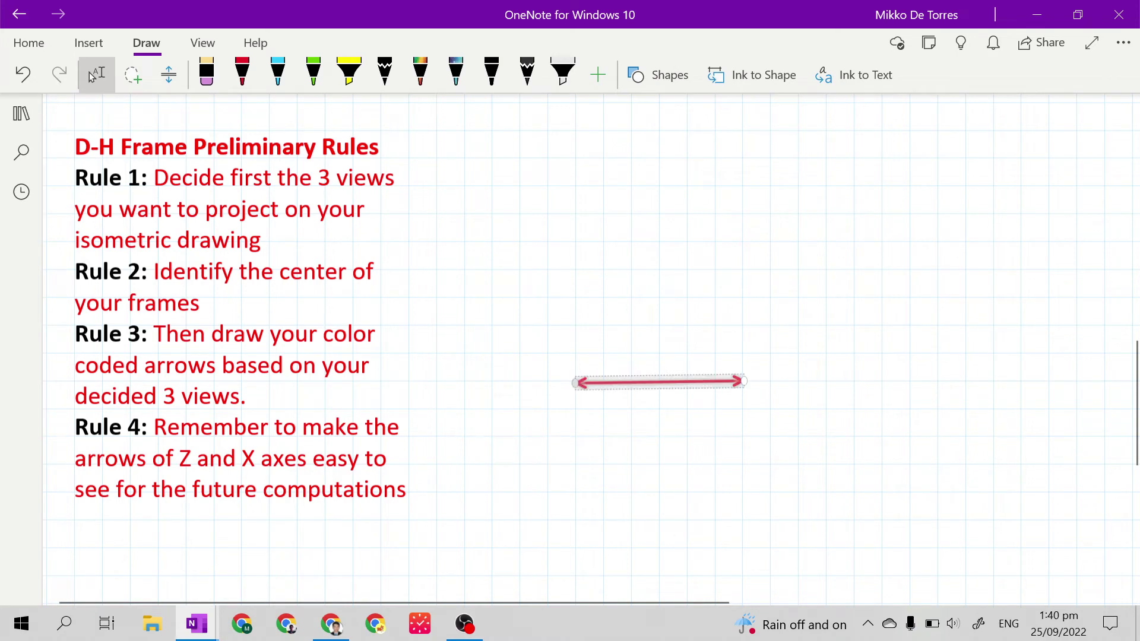
key("Escape")
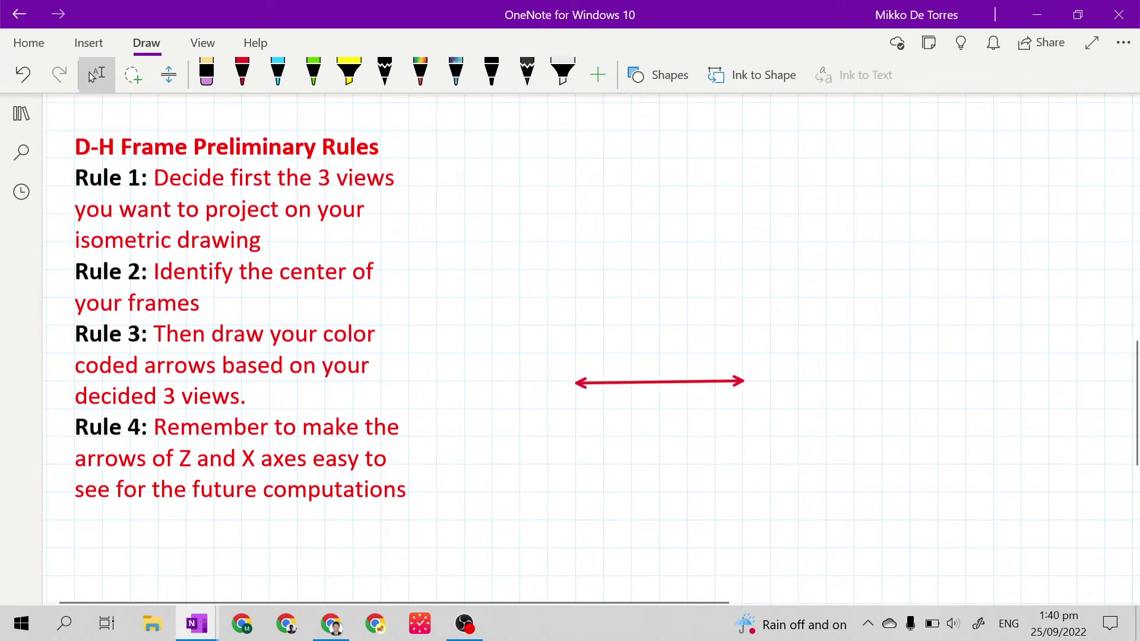
left_click(253, 85)
Step: Switch the pen to light blue and draw a vertical double-headed arrow through the red arrow's middle
left_click(251, 84)
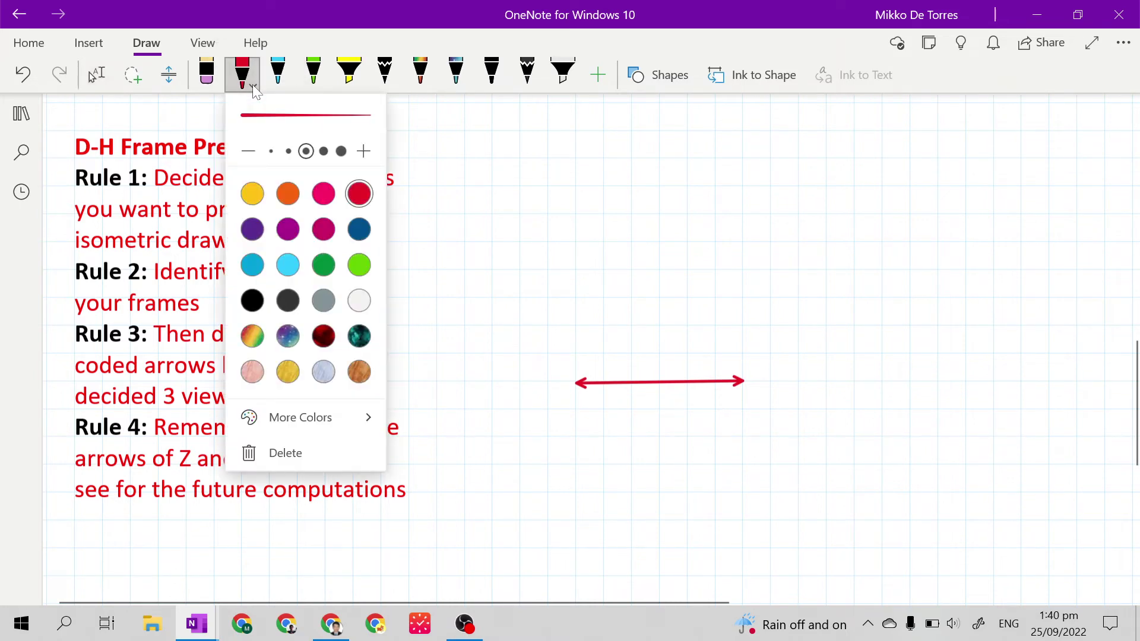
left_click(295, 268)
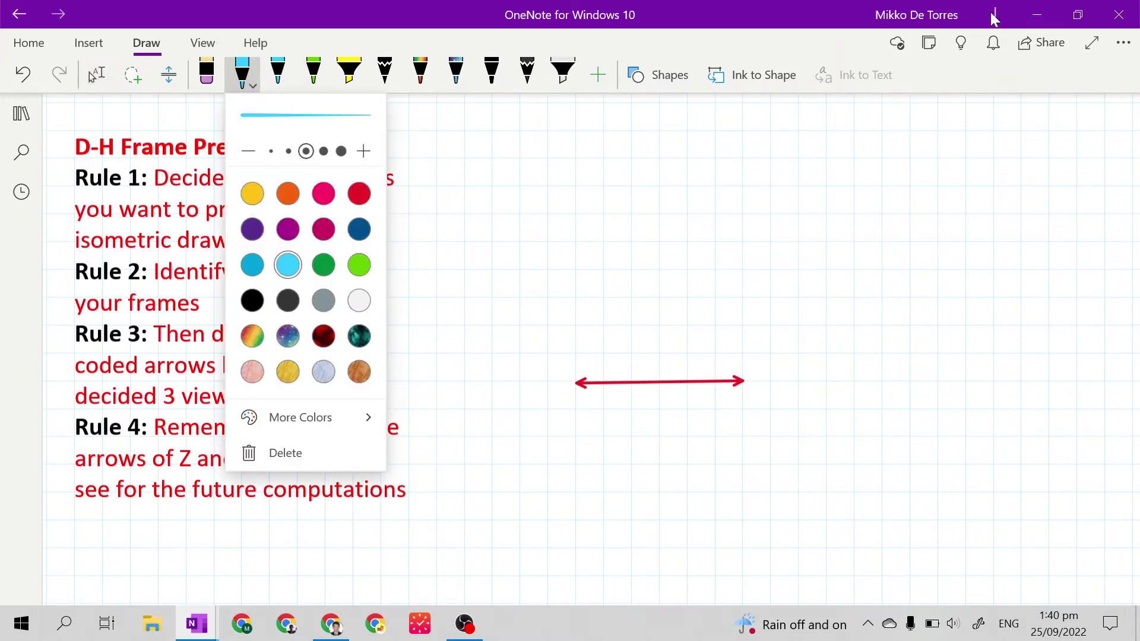
left_click(678, 84)
left_click(774, 164)
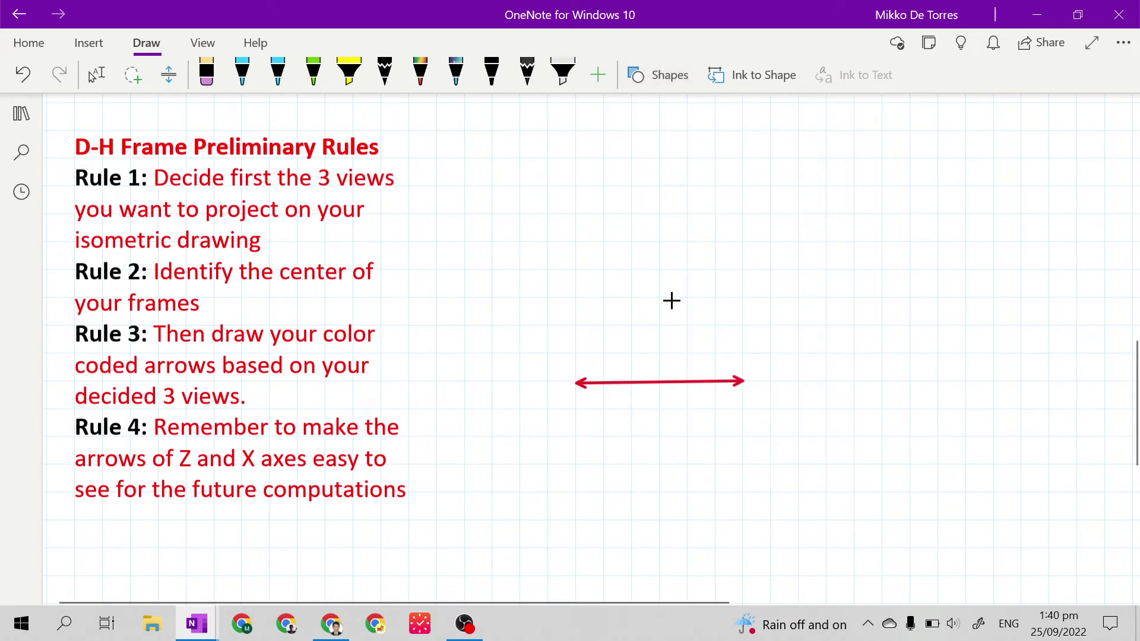
mouse_move(660, 299)
left_mouse_down()
mouse_move(674, 432)
mouse_move(659, 464)
left_mouse_up()
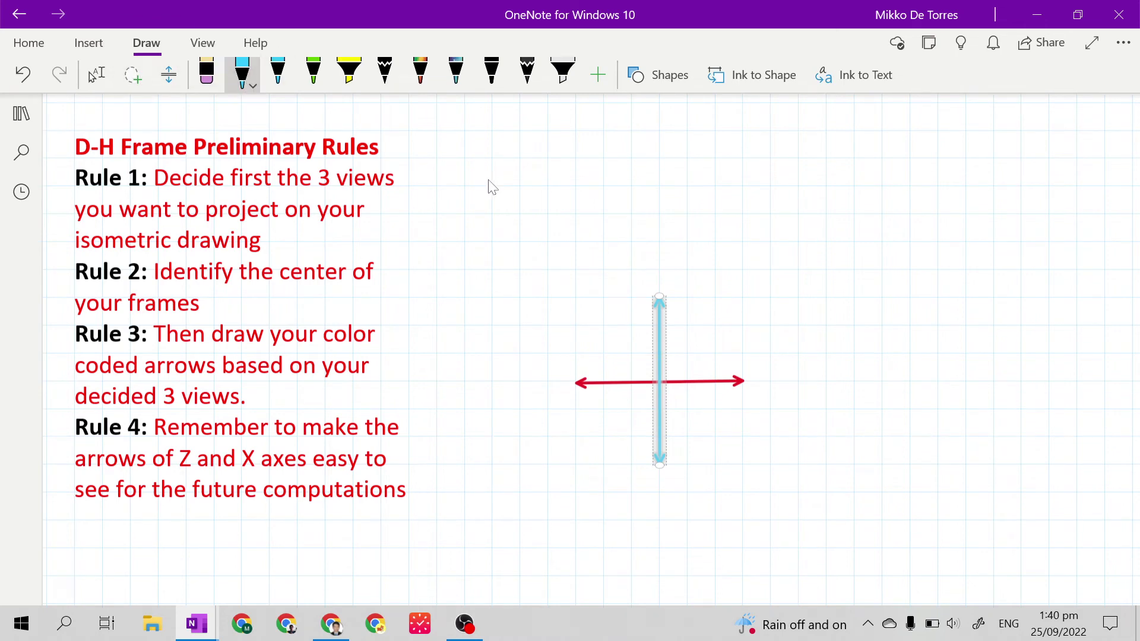
left_click(95, 74)
left_click(558, 177)
Step: Switch the pen to green and draw a double arrow diagonally through the crossing
left_click(250, 89)
left_click(252, 91)
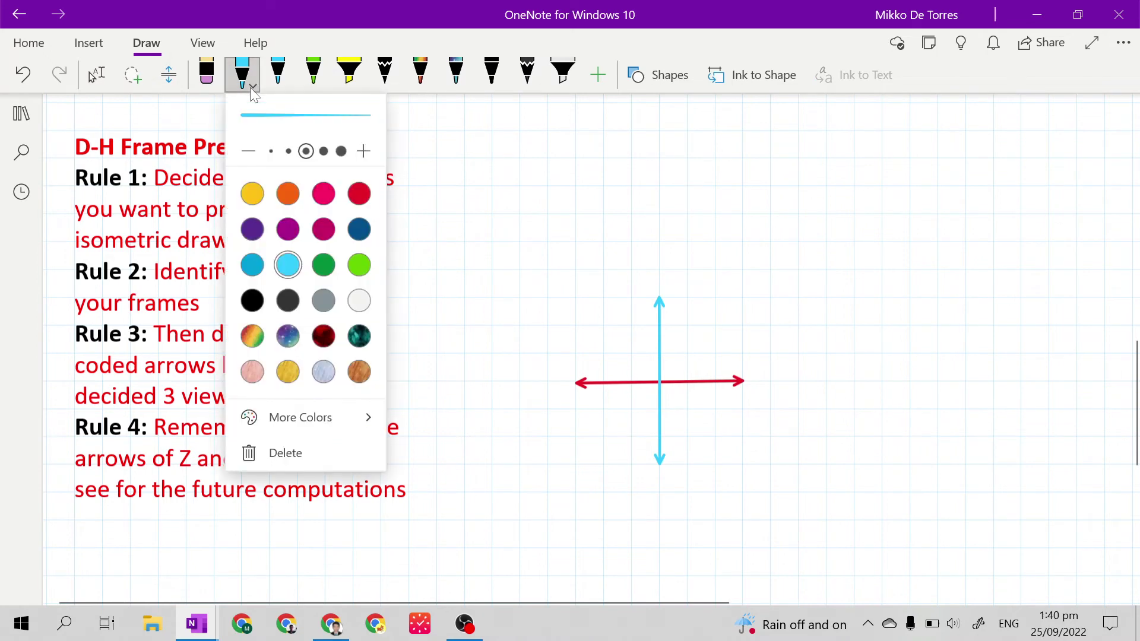
left_click(323, 265)
left_click(670, 77)
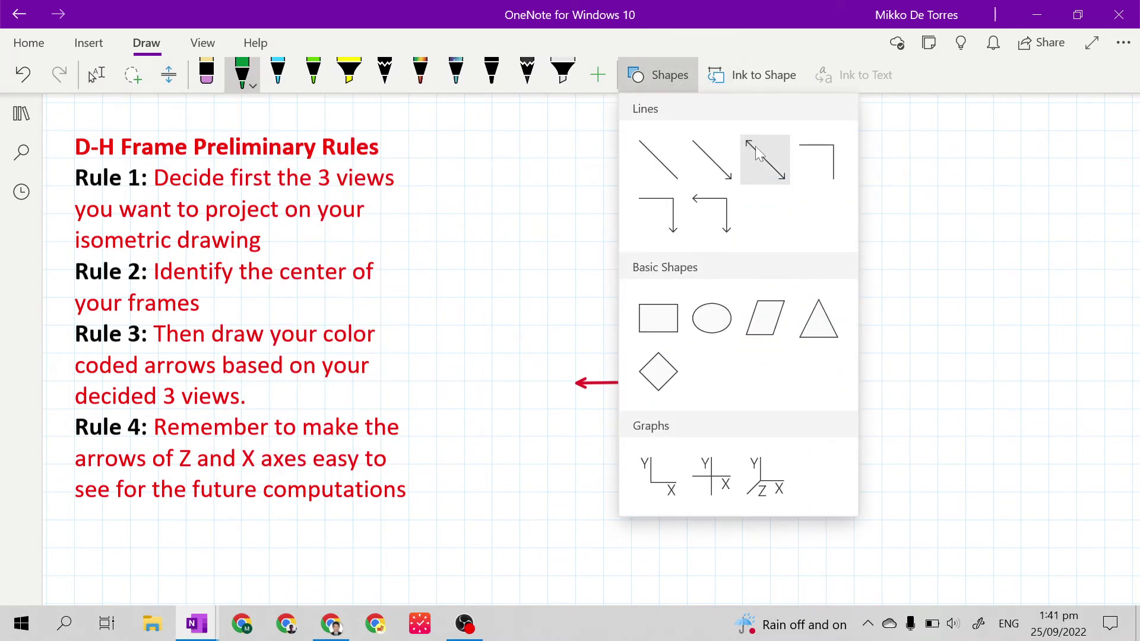
left_click(773, 161)
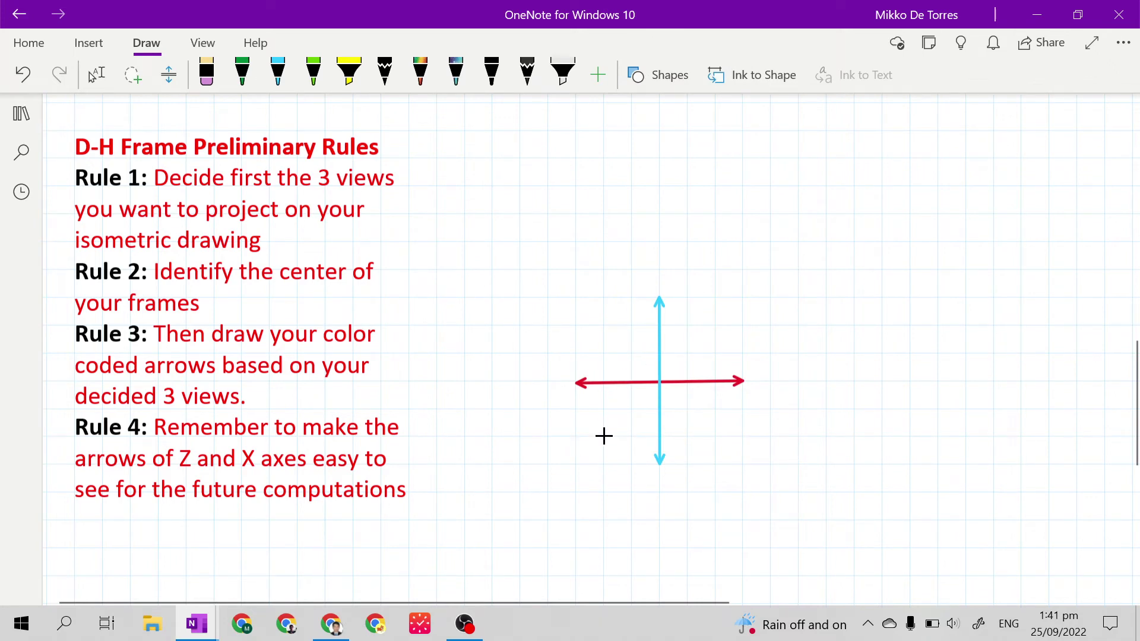
left_click_drag(605, 435, 742, 300)
Step: With Lasso Select, adjust the green arrow's ends, shortening its upper end inward
left_click(95, 75)
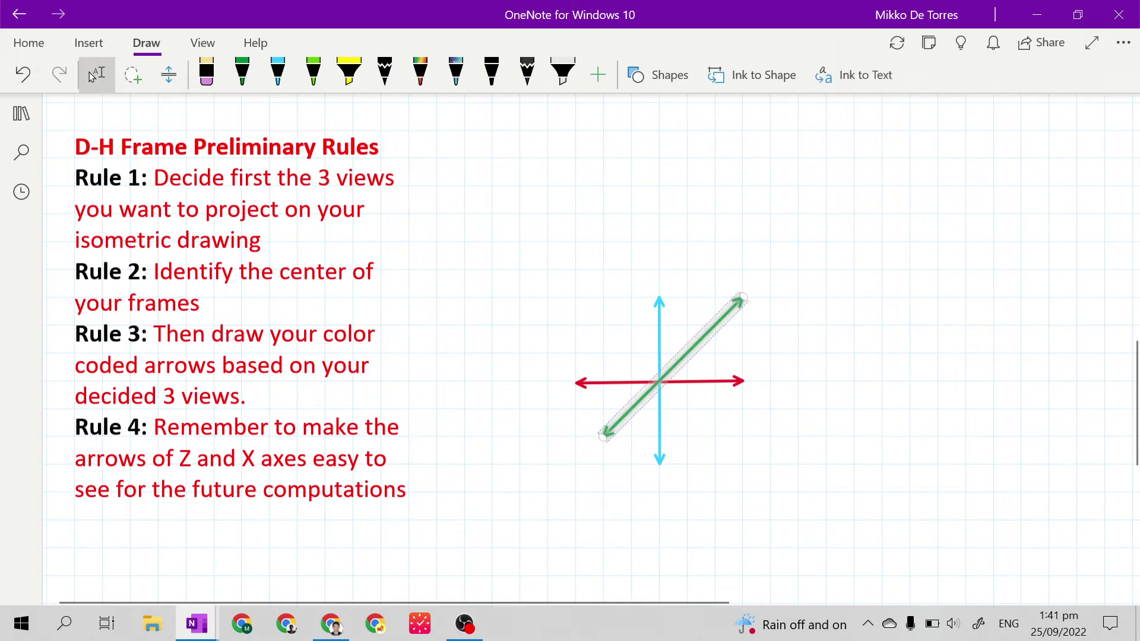
left_click_drag(605, 435, 577, 464)
key("Escape")
left_click(577, 463)
left_click_drag(580, 463, 604, 436)
left_click_drag(742, 298, 717, 324)
left_click(799, 331)
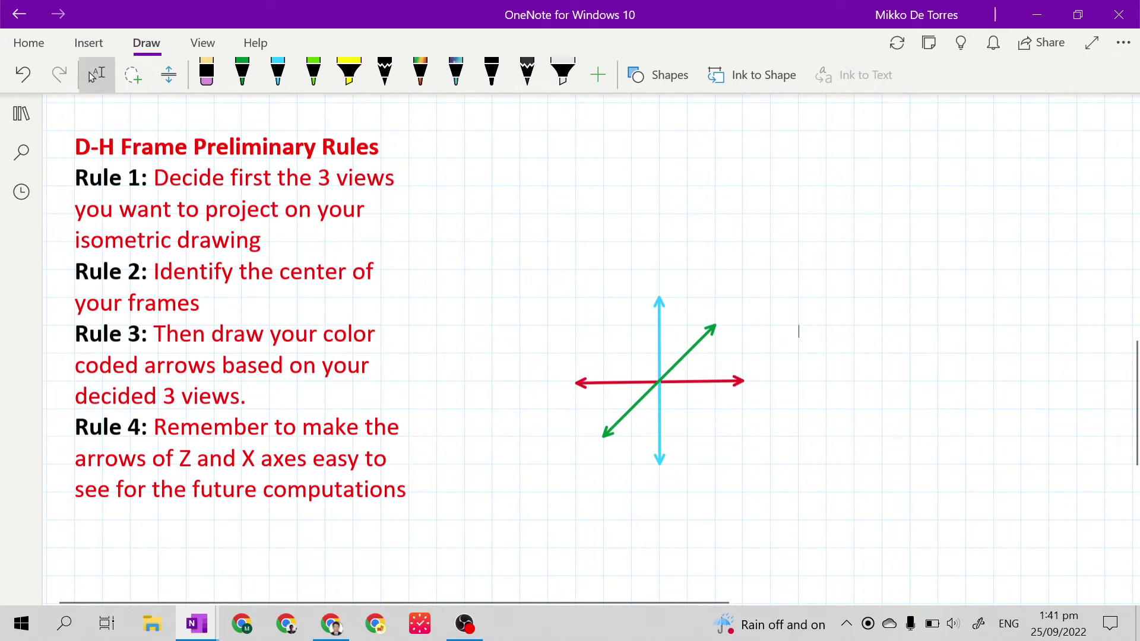
left_click(701, 382)
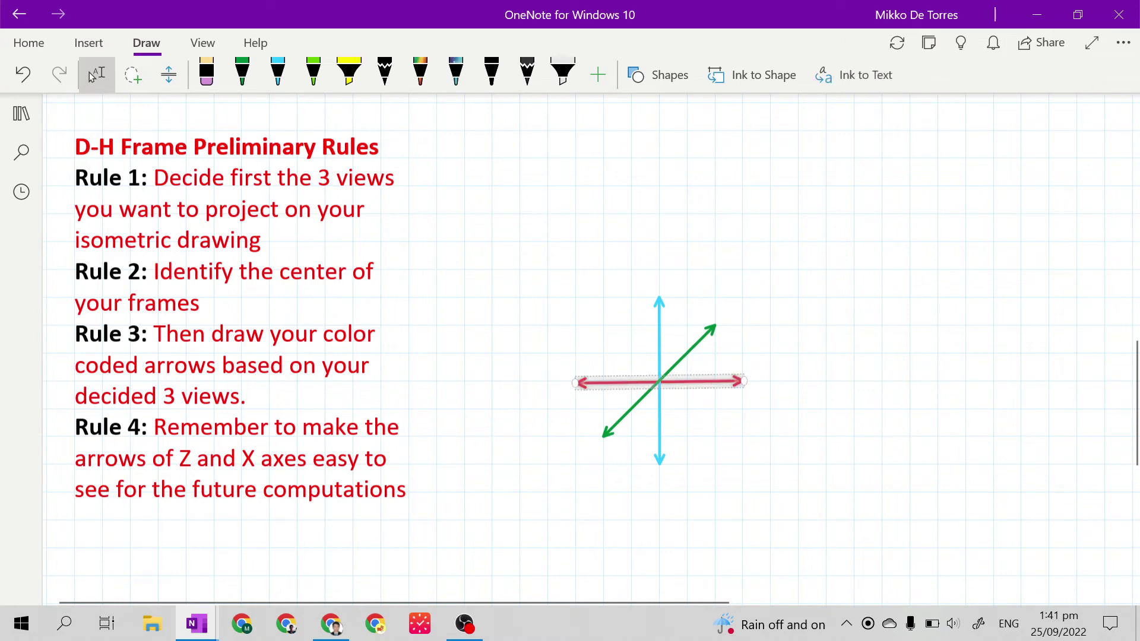
key("Tab")
key("shift+Tab")
key("Tab")
key("Tab")
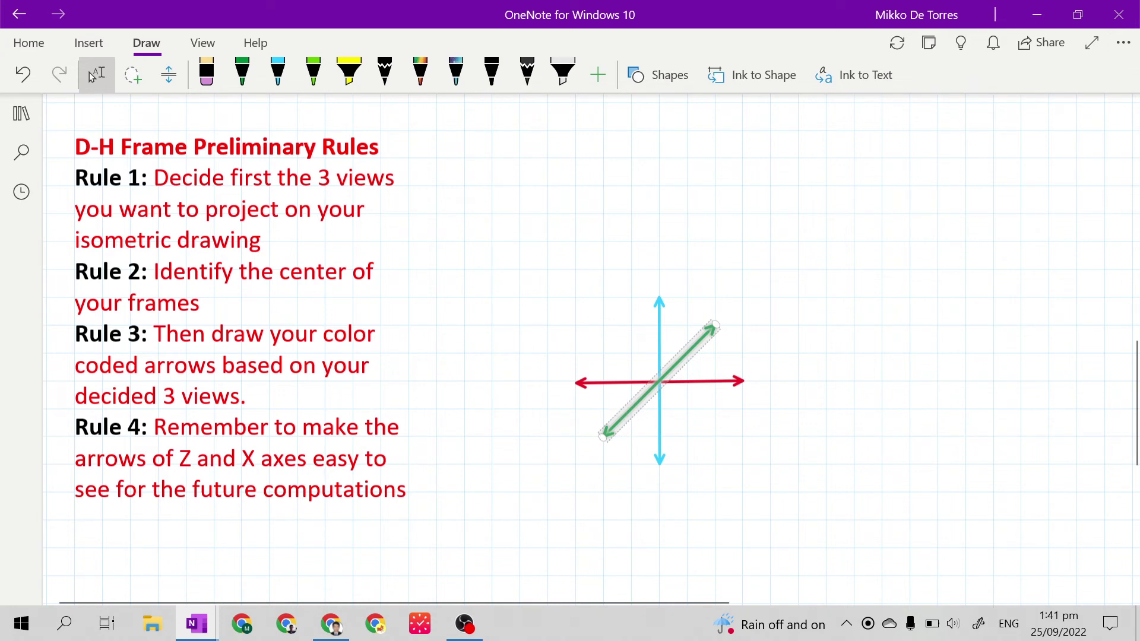
left_click(92, 76)
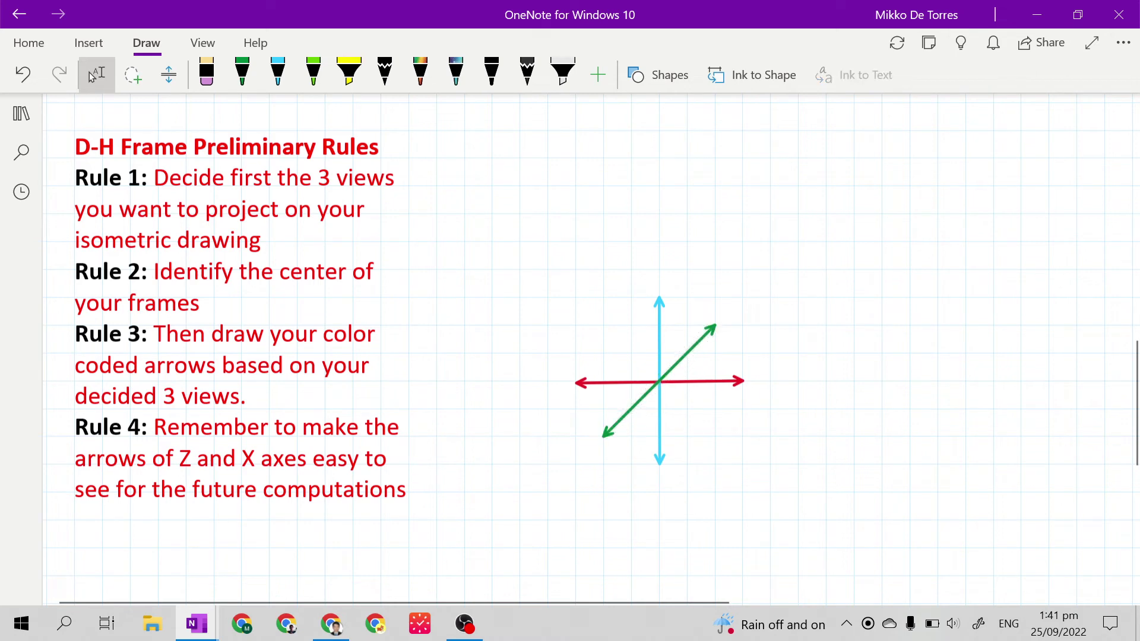
left_click(606, 433)
left_click_drag(604, 436, 576, 463)
left_click_drag(710, 330, 742, 298)
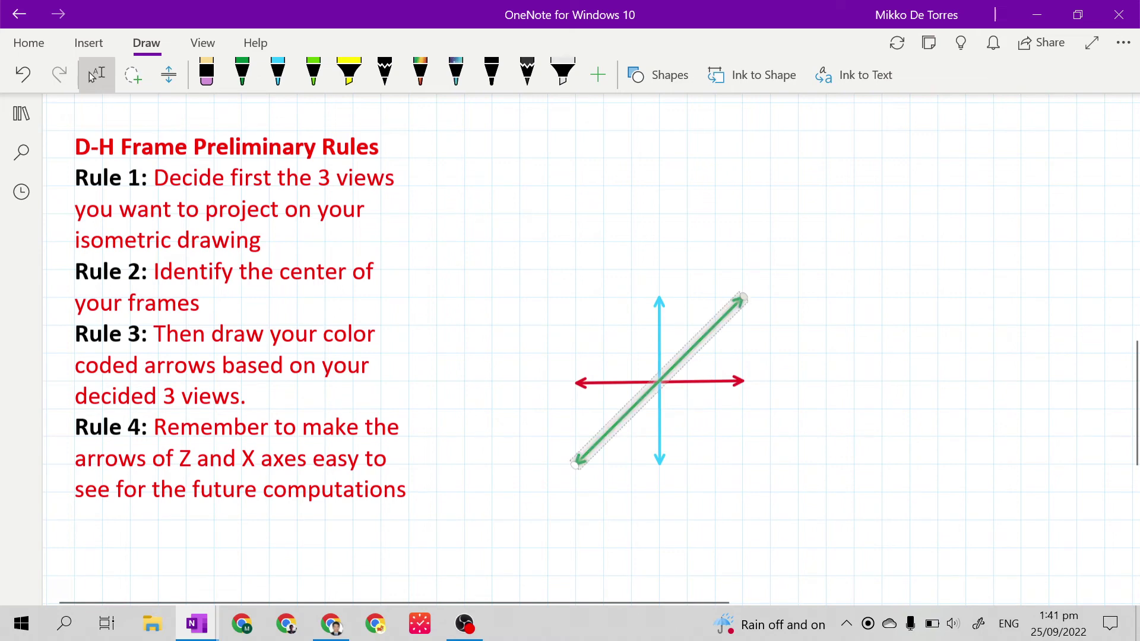
left_click(783, 318)
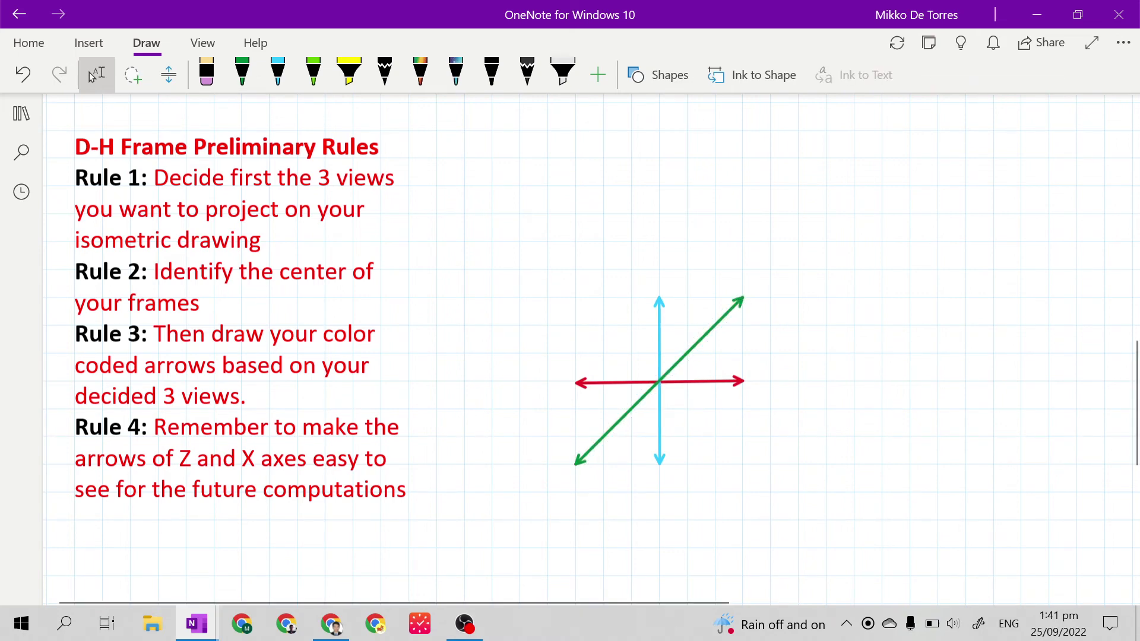
left_click(580, 462)
left_click_drag(580, 462, 602, 437)
left_click_drag(741, 299, 720, 322)
key("Escape")
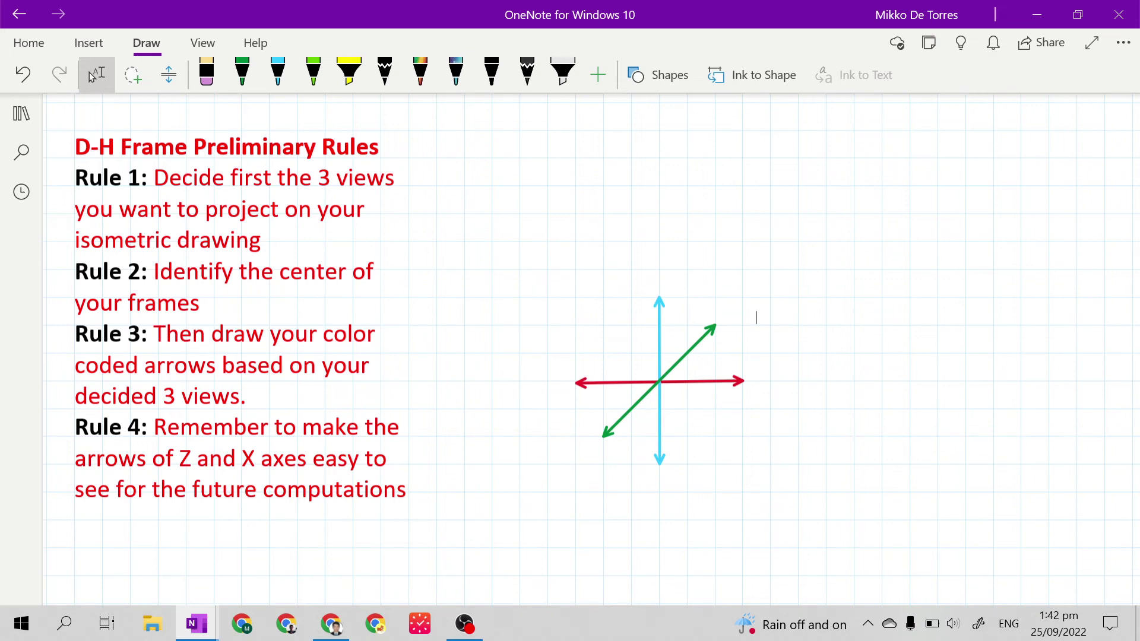
left_click(689, 352)
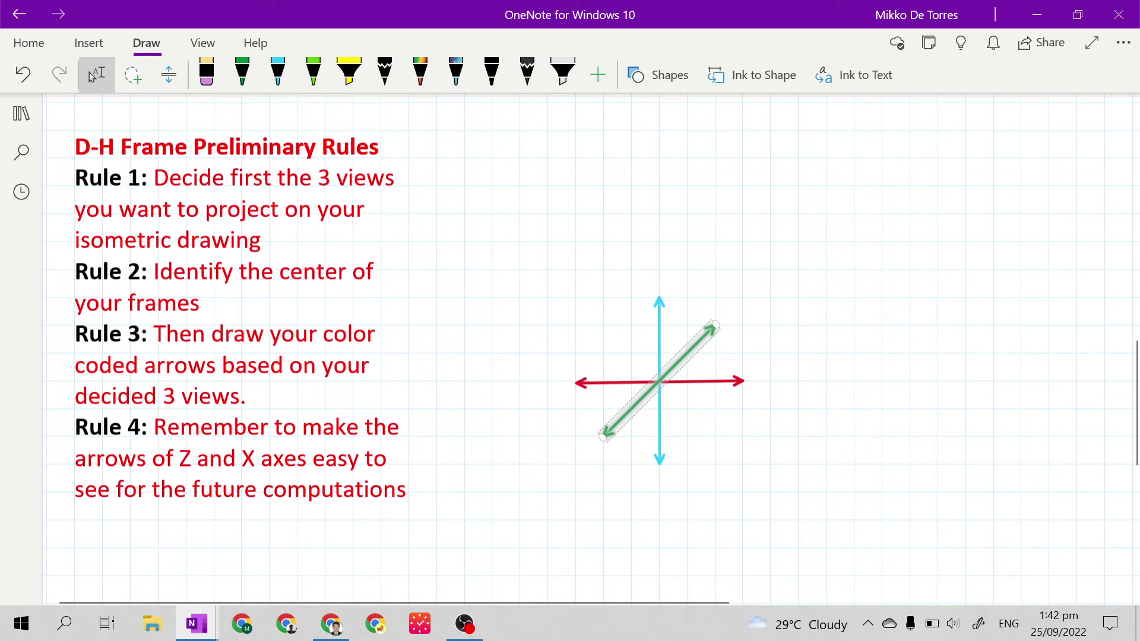
key("Tab")
key("Tab")
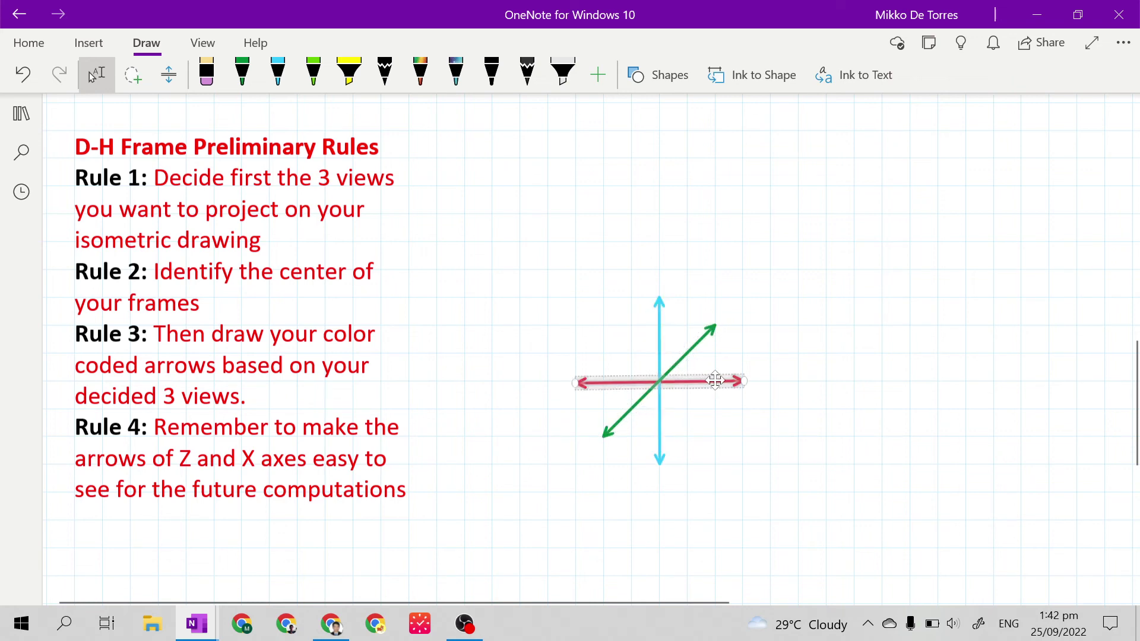
key("Escape")
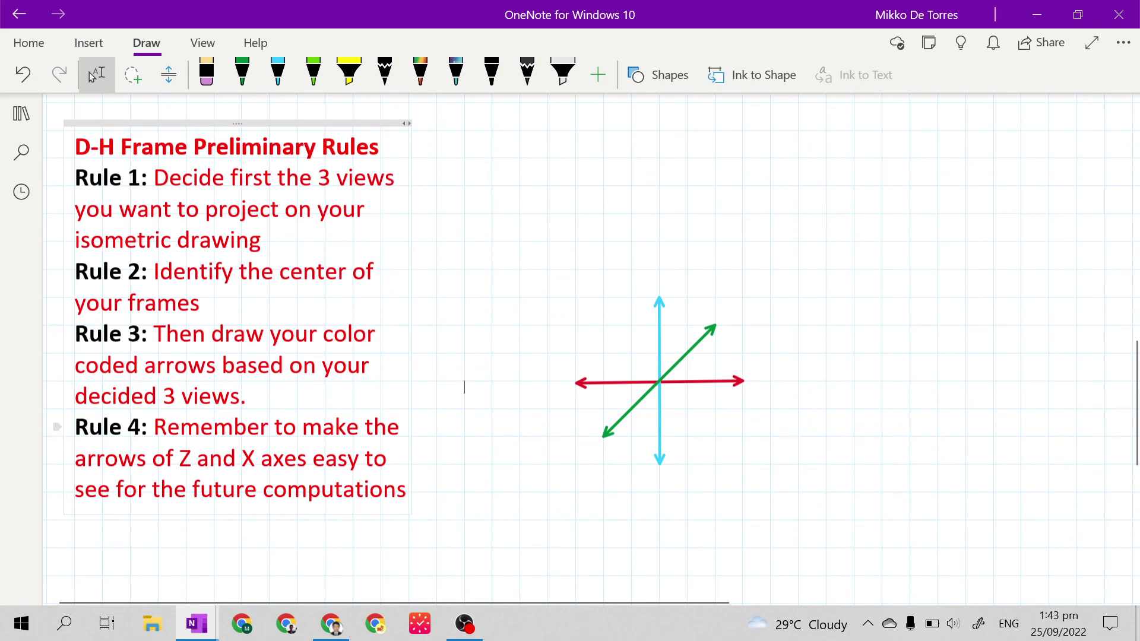
Step: Scroll to the D-H Frame Rules note and drag it up beneath the red preliminary rules
scroll(594, 342, "down", 10)
scroll(594, 342, "up", 8)
scroll(594, 342, "down", 8)
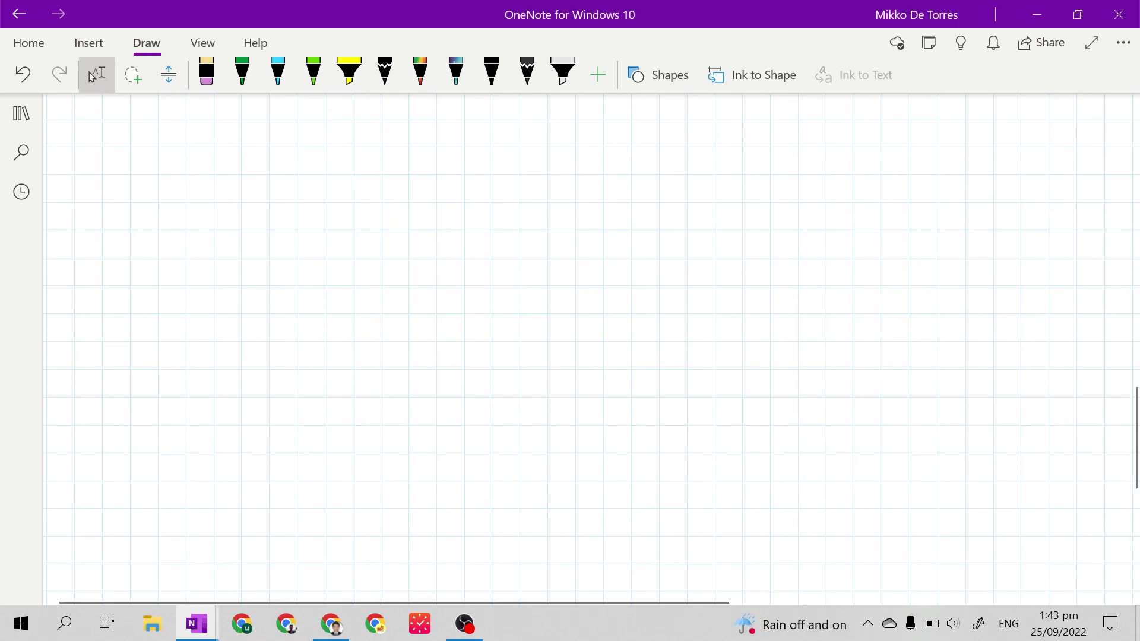
key("Up")
key("Up")
key("Up")
key("Up")
key("Up")
key("Up")
key("Up")
key("Up")
key("Up")
key("Up")
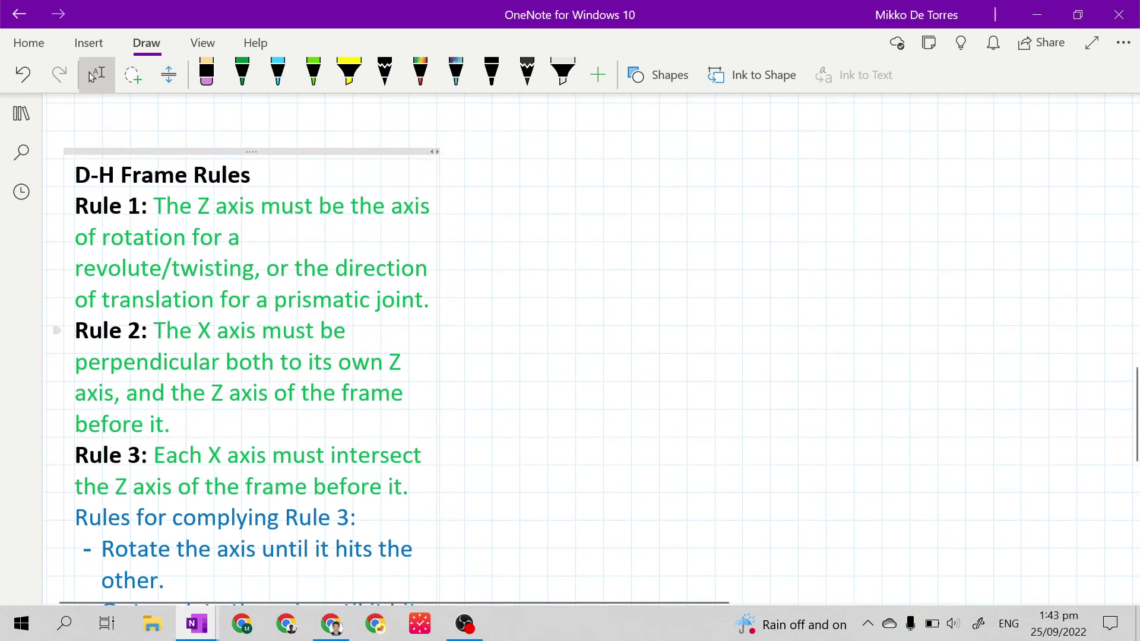
key("Up")
key("Up")
key("Up")
left_click_drag(270, 246, 265, 190)
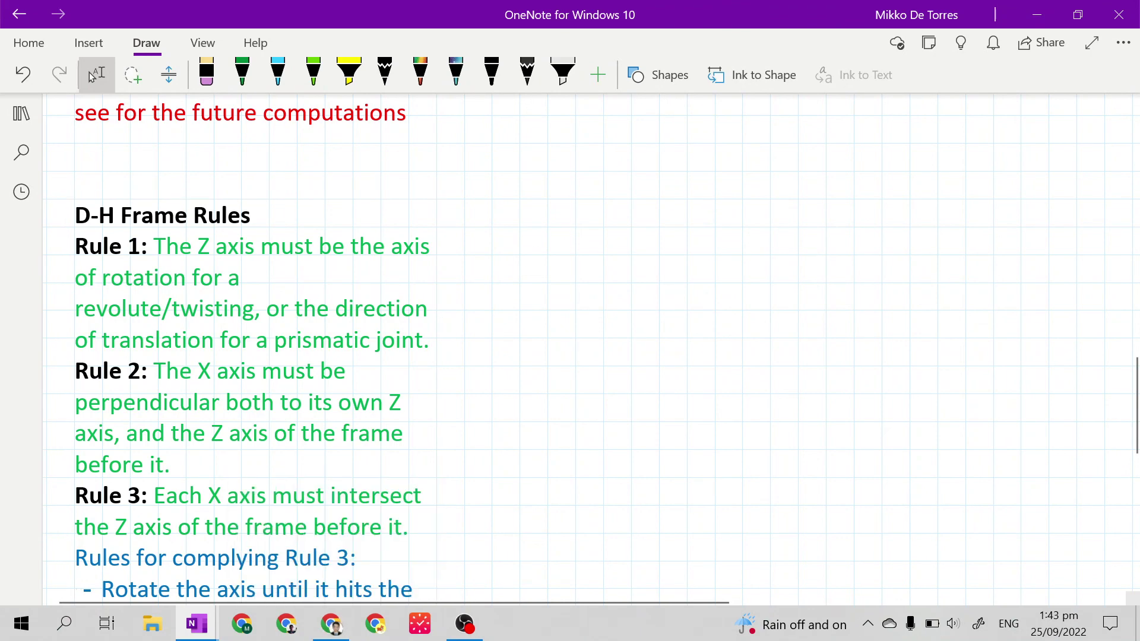
Step: Bring up the Lecture Notes window with the '2. Cylindrical' sketch and scroll through the pages
mouse_move(198, 626)
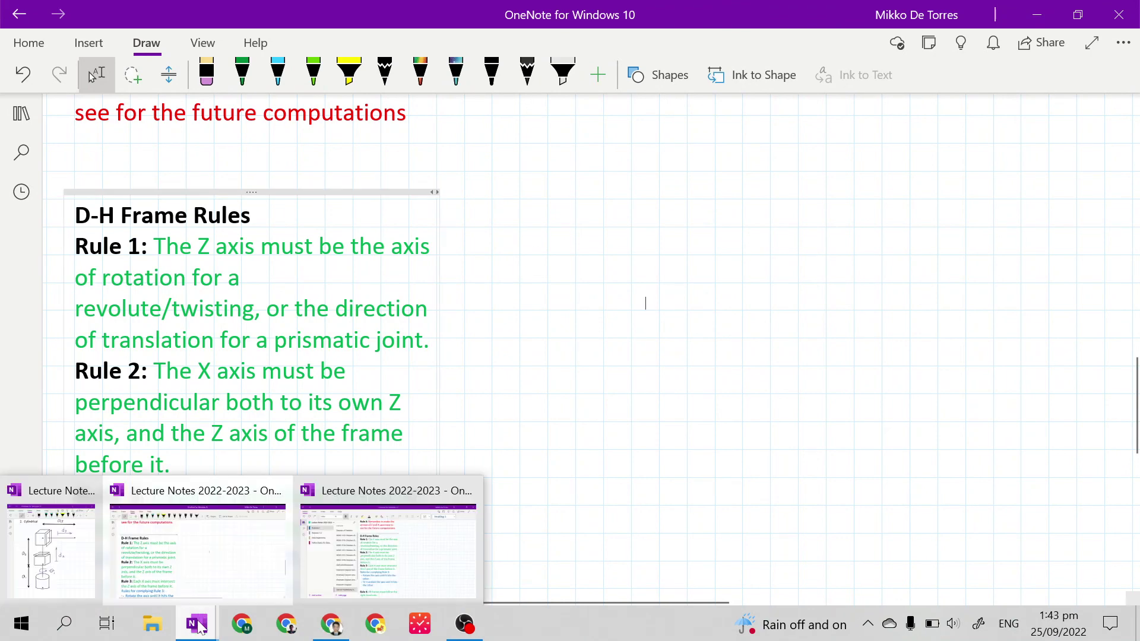
left_click(51, 549)
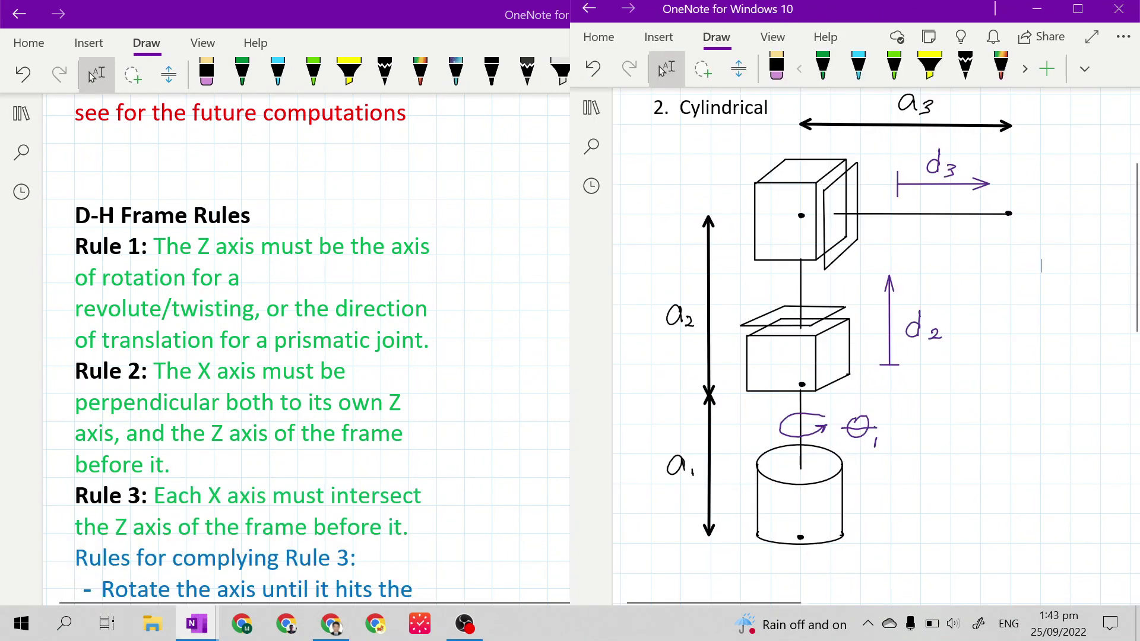
scroll(309, 351, "down", 5)
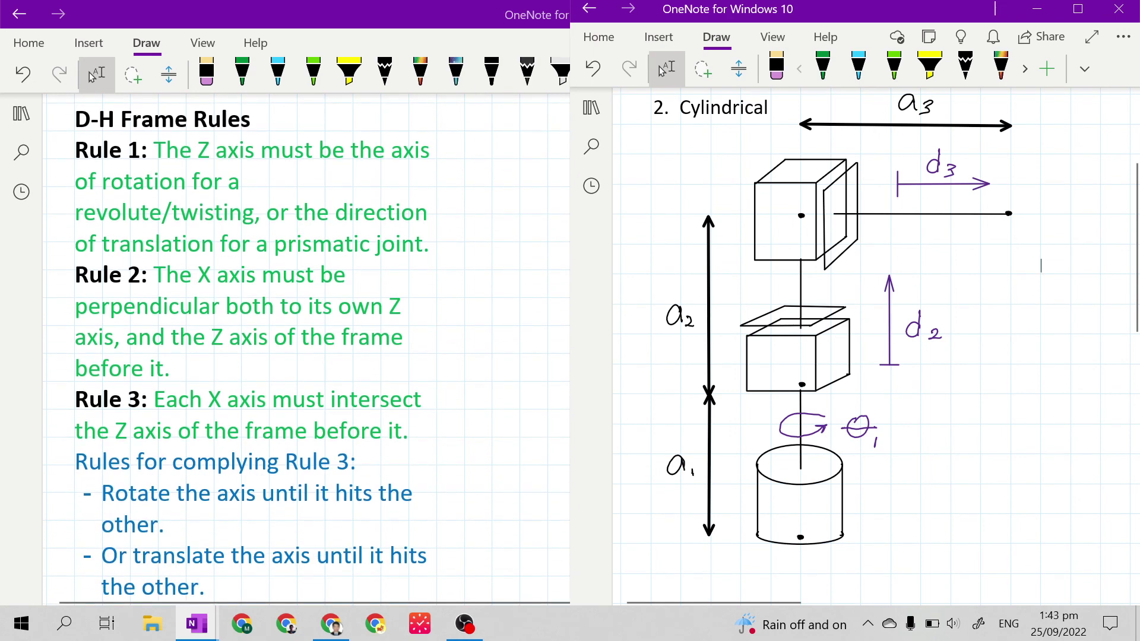
scroll(308, 351, "up", 5)
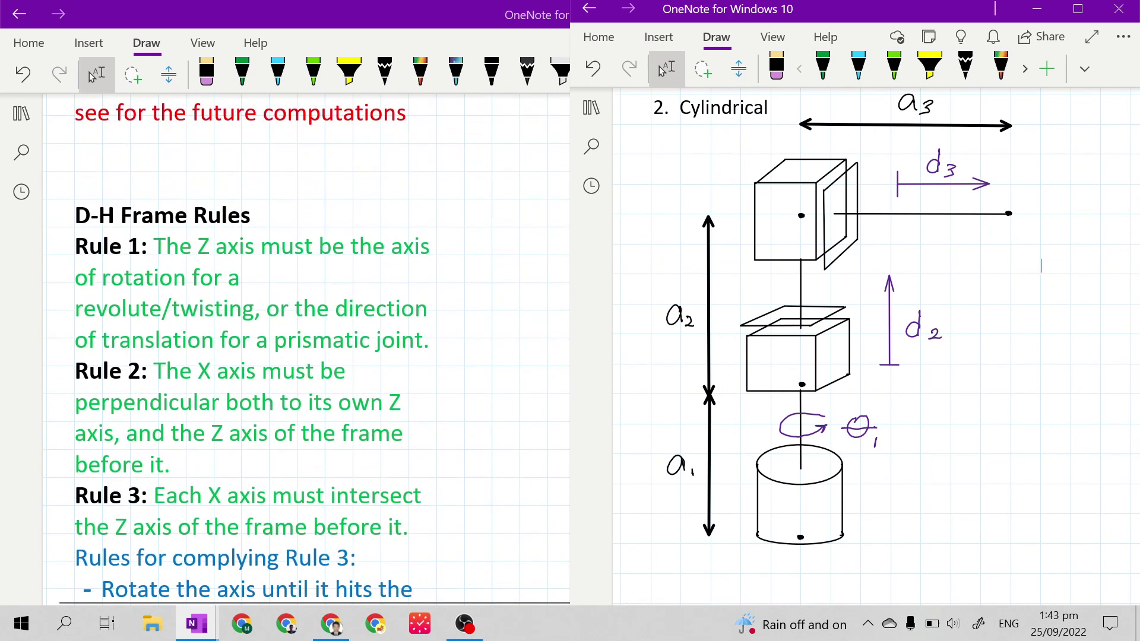
scroll(309, 351, "down", 5)
scroll(309, 350, "up", 8)
scroll(309, 350, "up", 7)
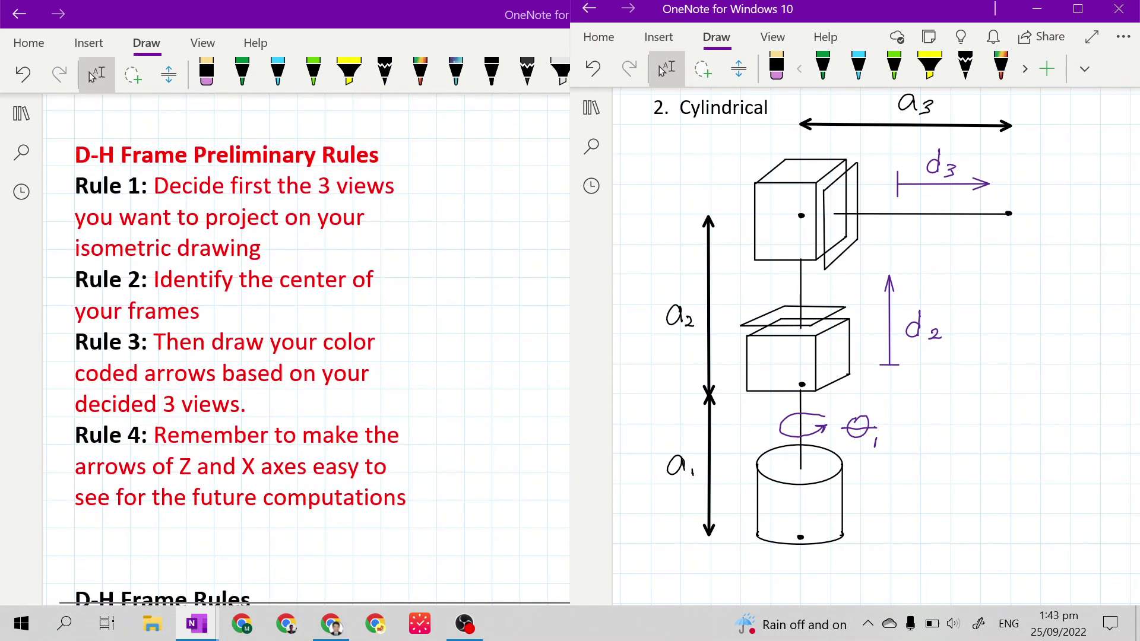
scroll(309, 351, "down", 12)
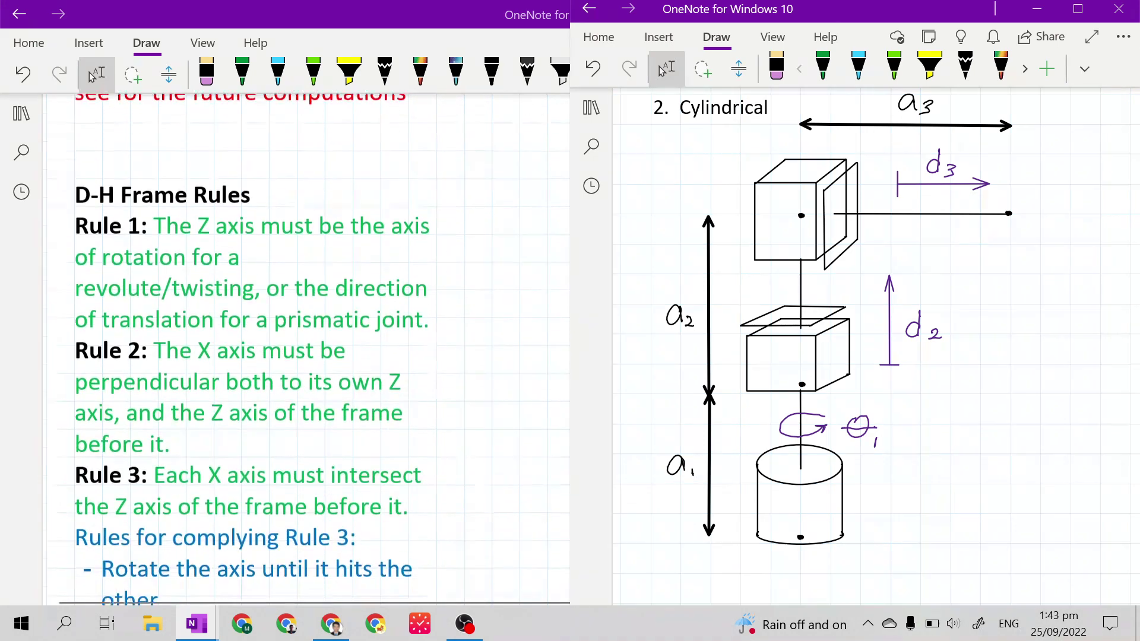